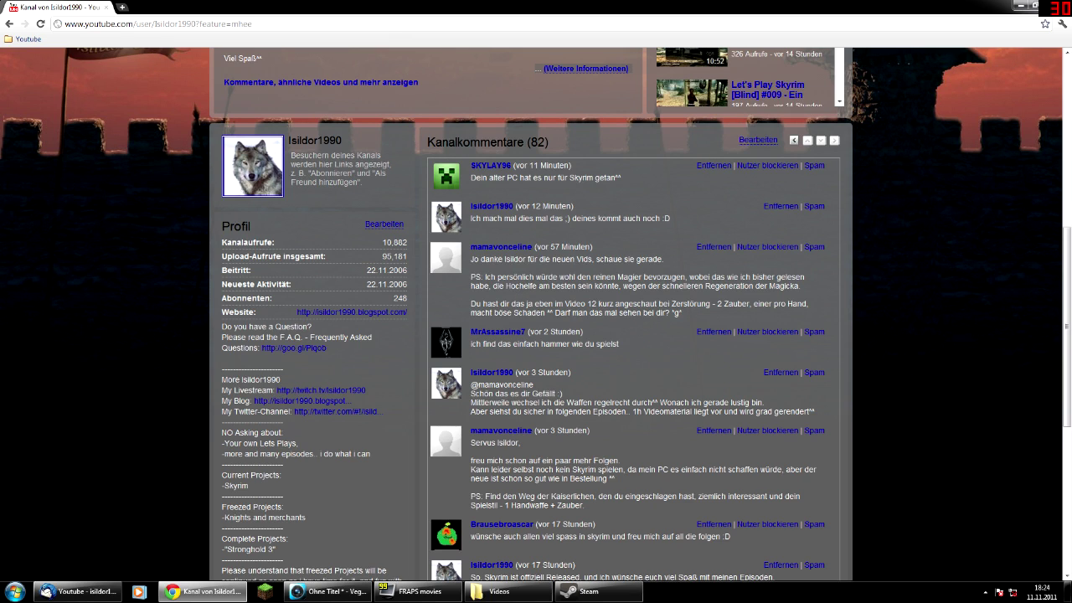
Look through the YouTube channel page, including the uploads list, profile details and channel comments
scroll(614, 348, down, 1)
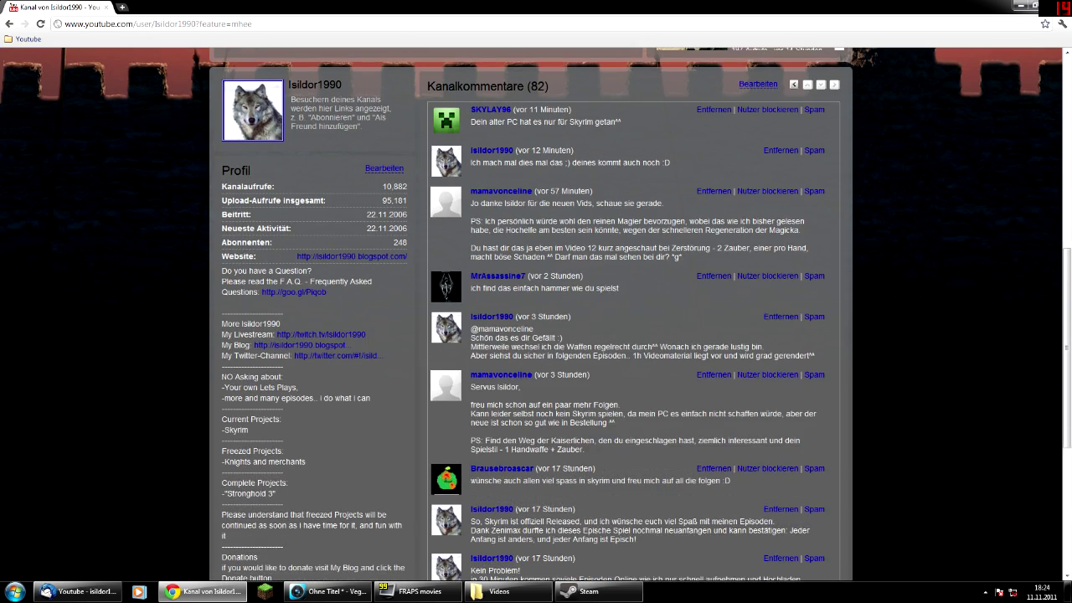
scroll(885, 442, up, 4)
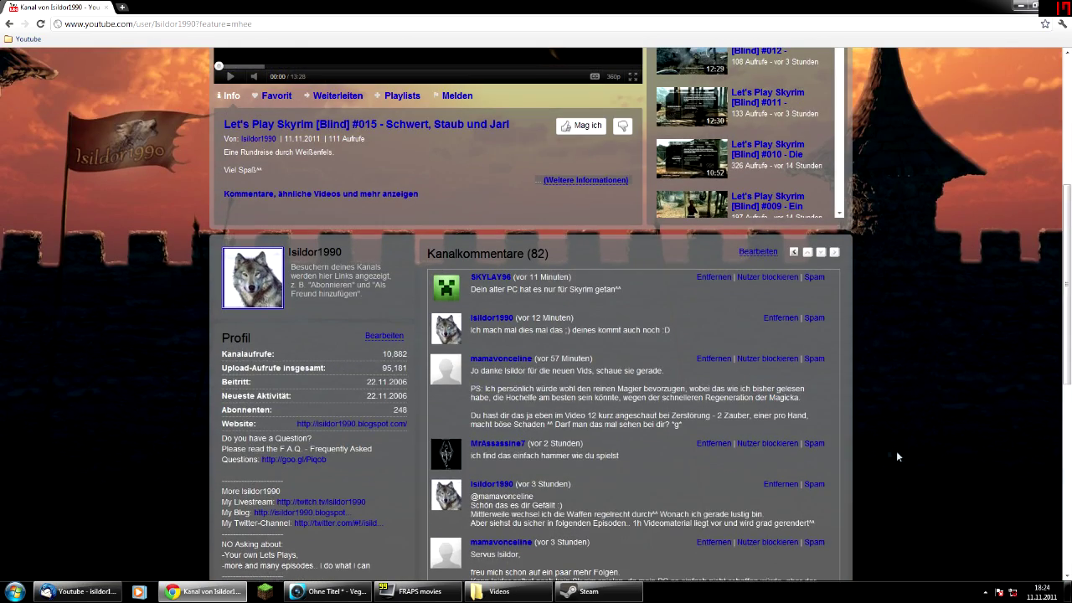
scroll(911, 458, up, 1)
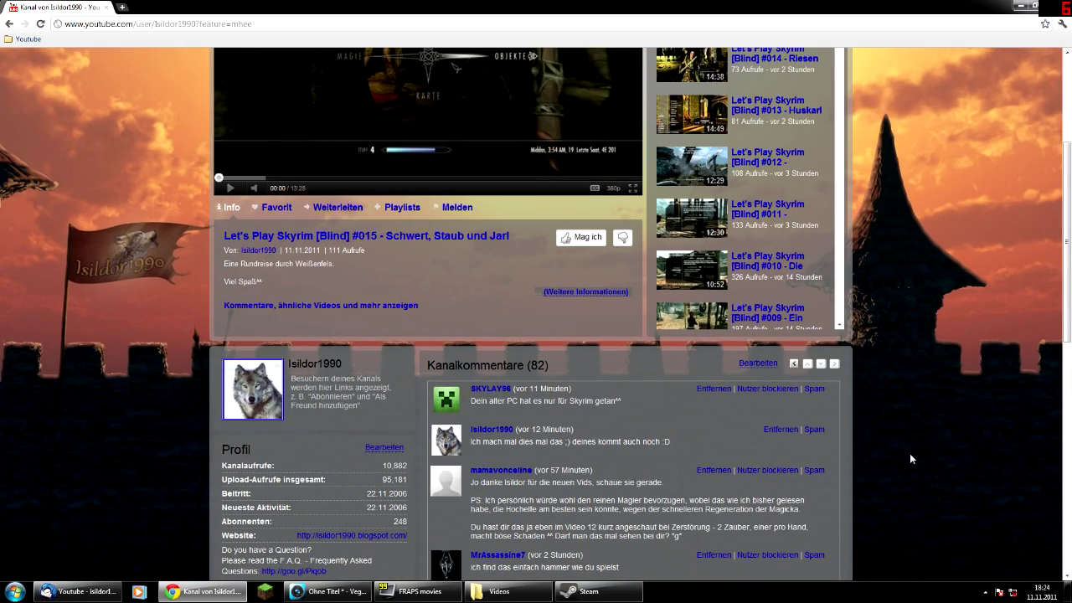
scroll(911, 458, up, 4)
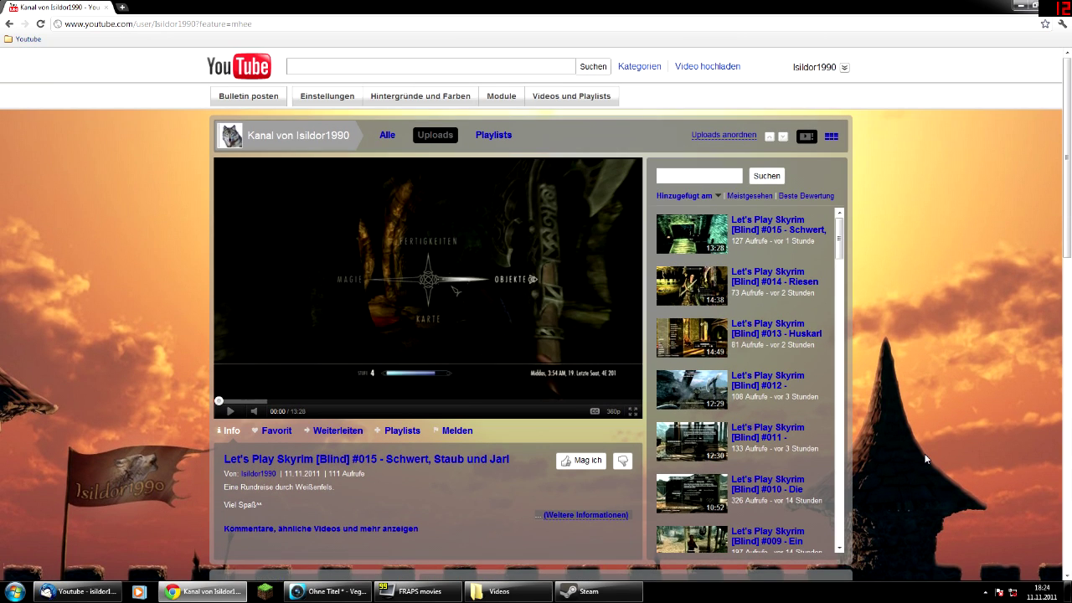
scroll(925, 458, down, 1)
scroll(924, 459, up, 1)
scroll(917, 452, down, 2)
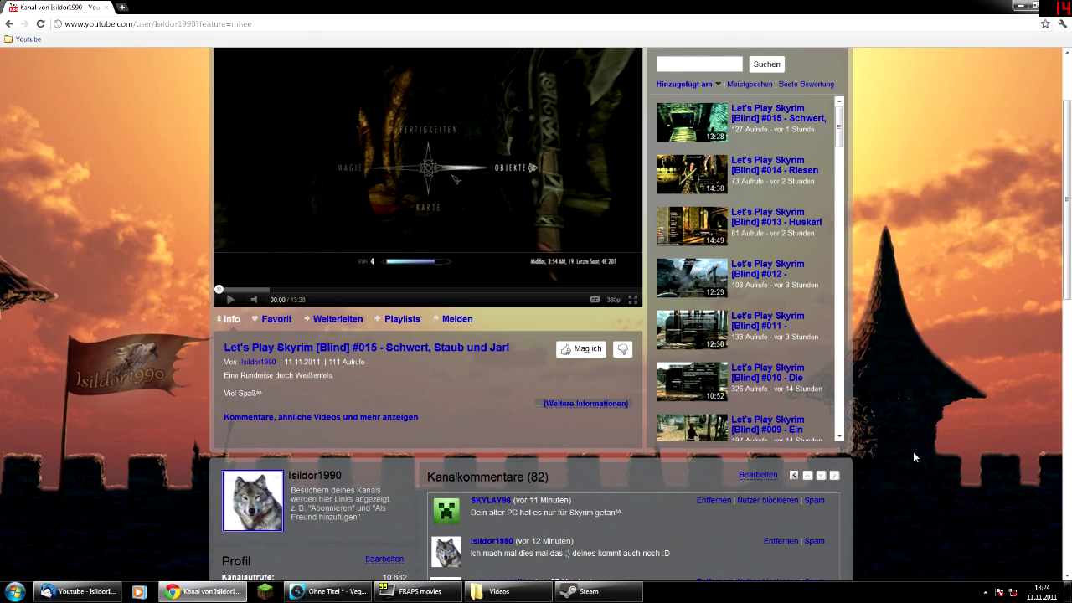
scroll(913, 451, down, 1)
mouse_move(1066, 222)
mouse_down()
mouse_move(1066, 204)
mouse_move(1059, 226)
mouse_up()
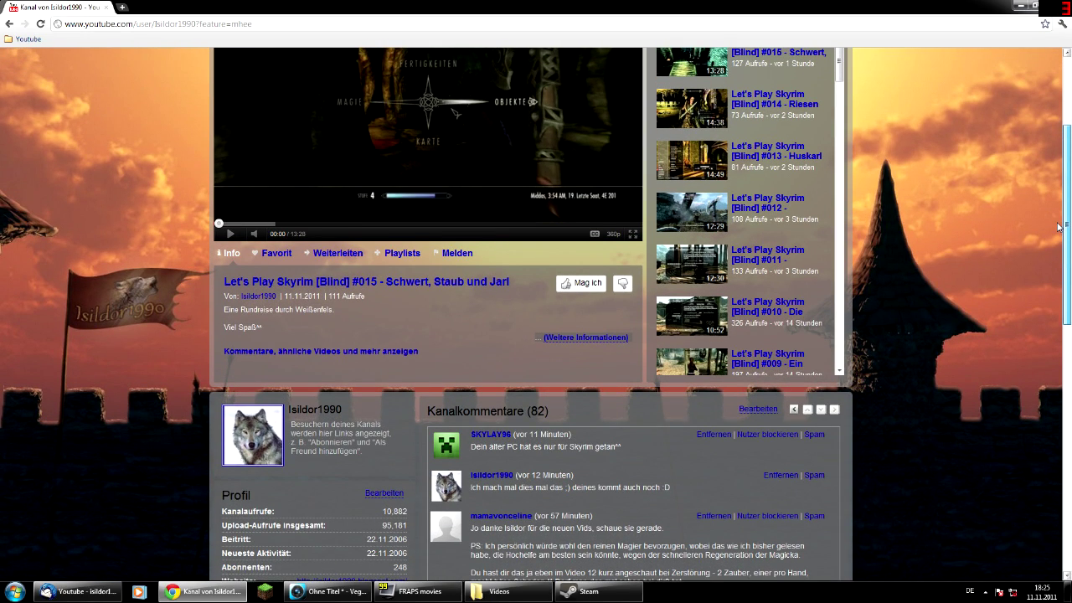
drag(1059, 226, 1060, 226)
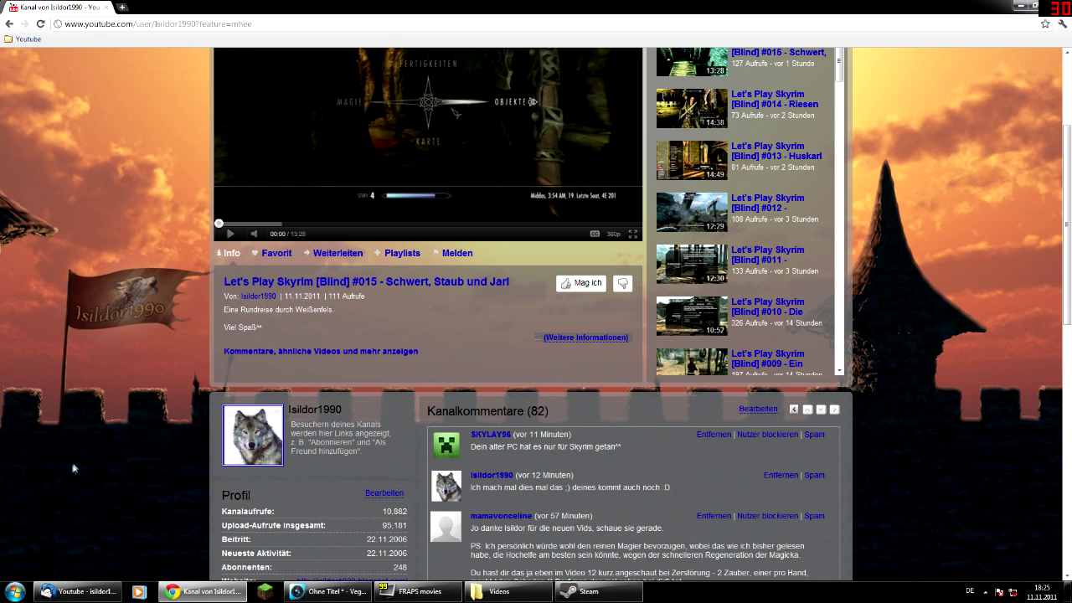
scroll(149, 440, down, 3)
scroll(141, 429, up, 3)
scroll(893, 485, up, 5)
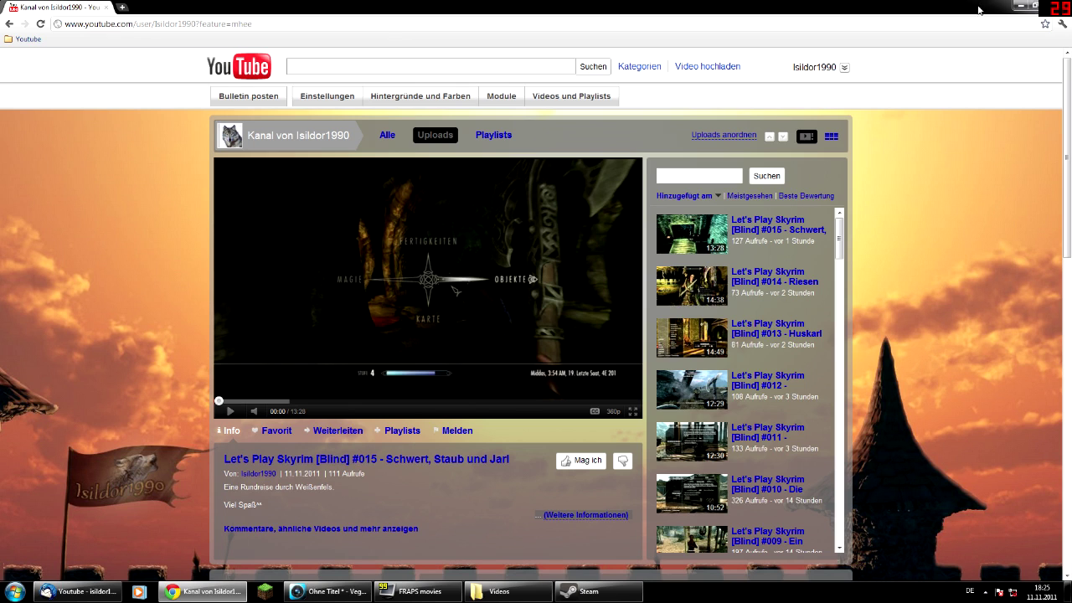
Put the browser away and look at the Fraps movie settings and Steam's Skyrim library page, keeping the Videos folder in view
click(1015, 8)
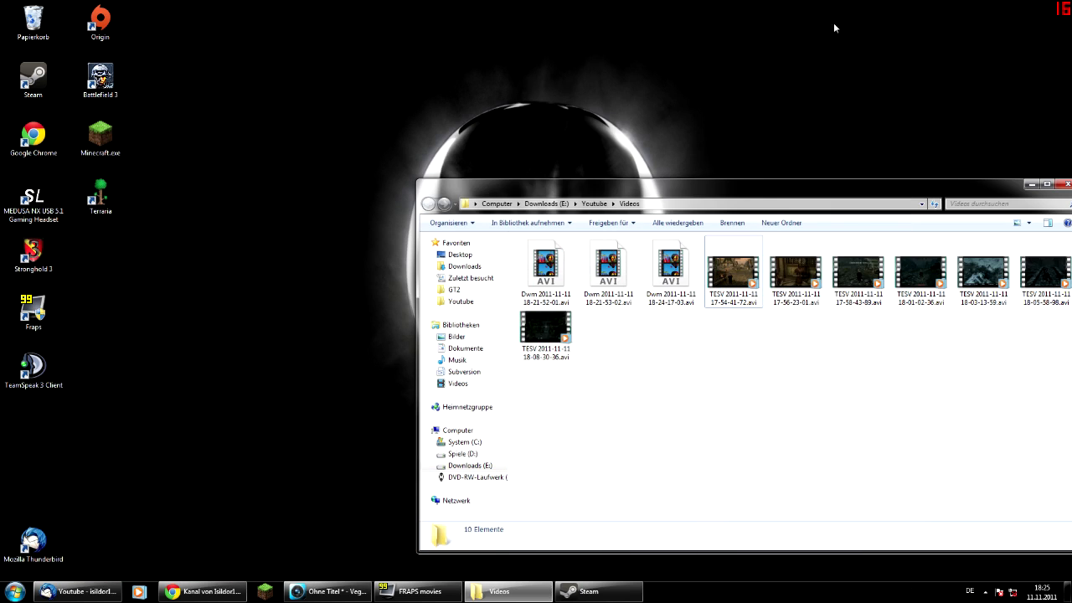
drag(521, 194, 403, 157)
click(419, 591)
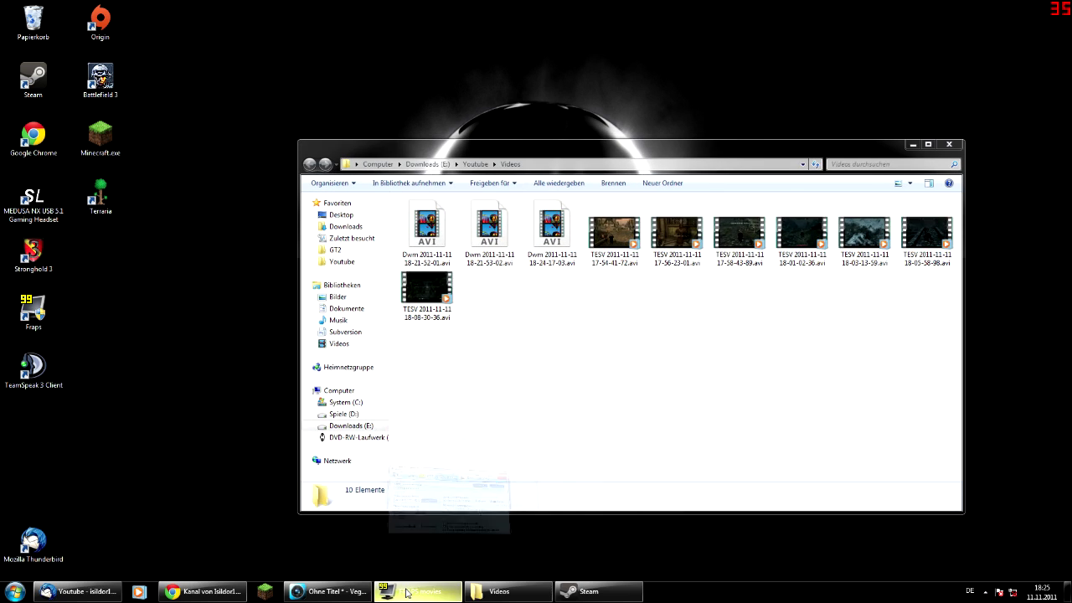
click(586, 591)
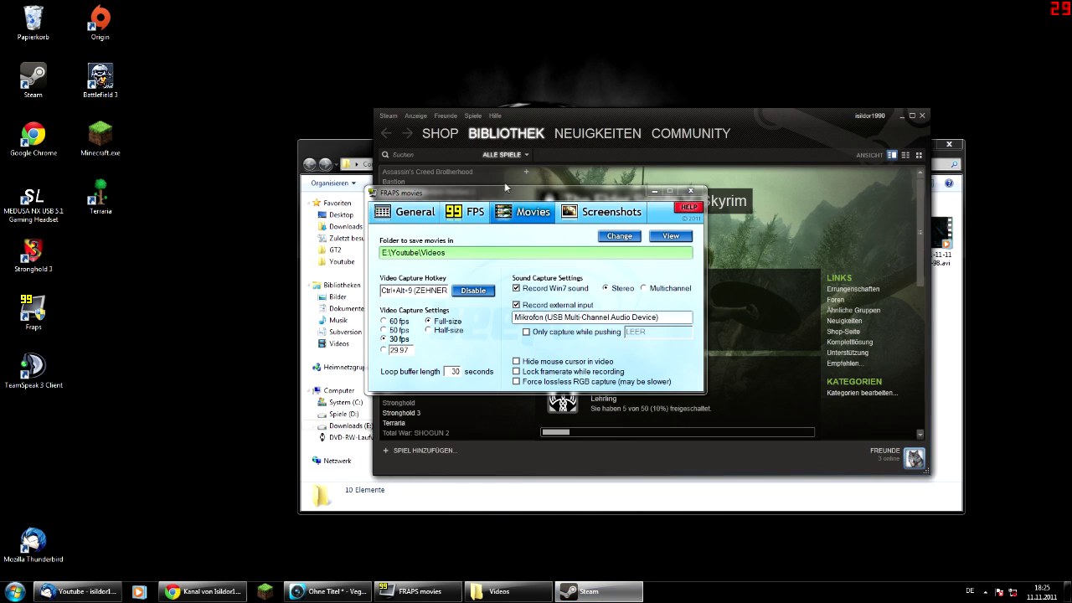
drag(504, 189, 439, 501)
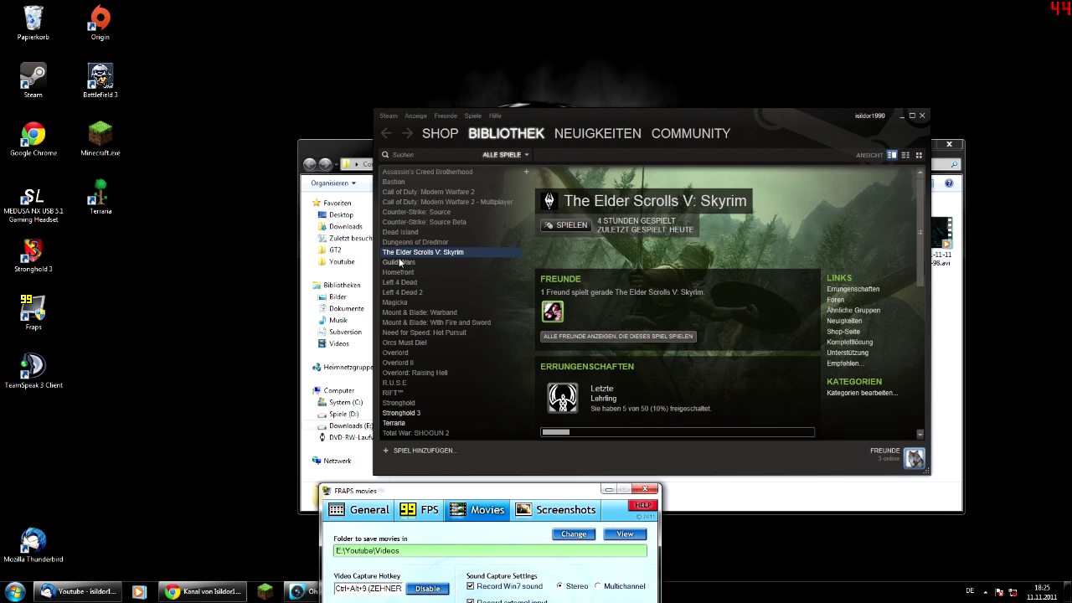
click(899, 115)
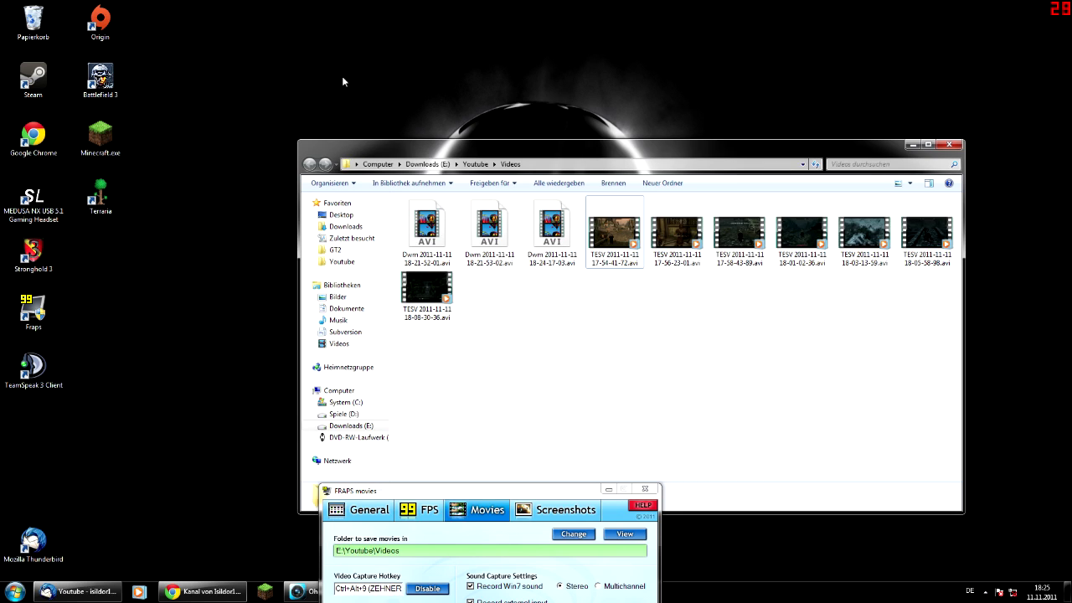
drag(433, 146, 465, 43)
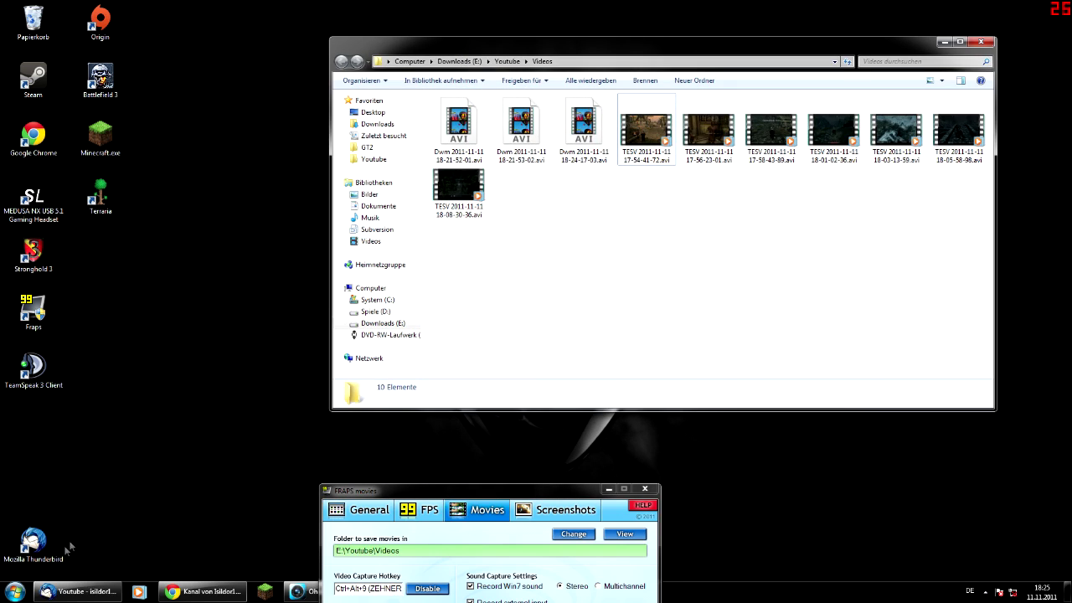
View the Skyrim.JPG picture stored on the Downloads (E:) drive, and close both the photo viewer and the drive window
click(14, 592)
click(200, 444)
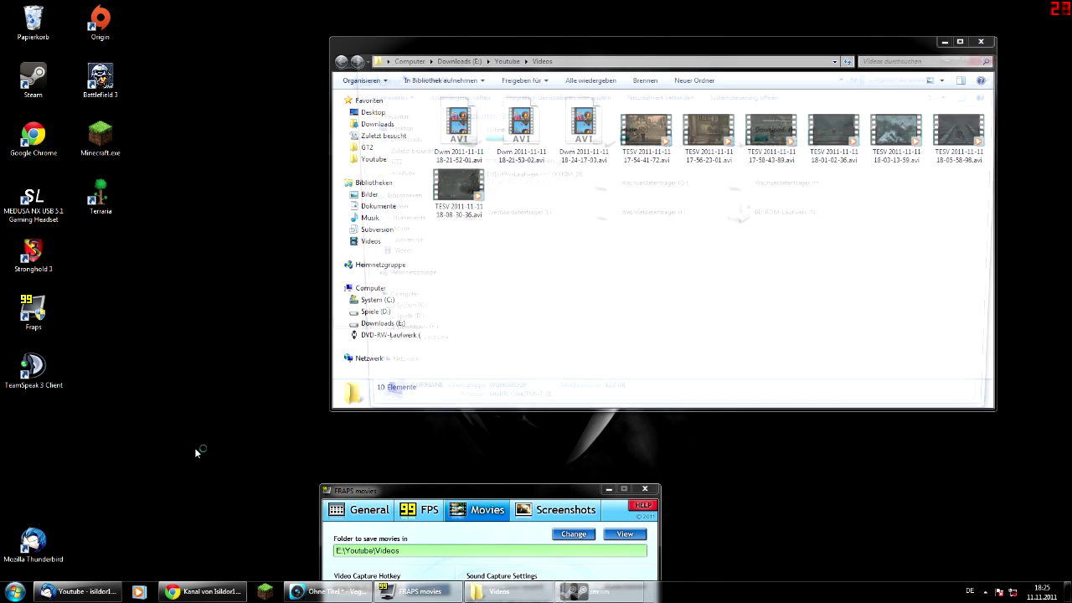
double_click(796, 135)
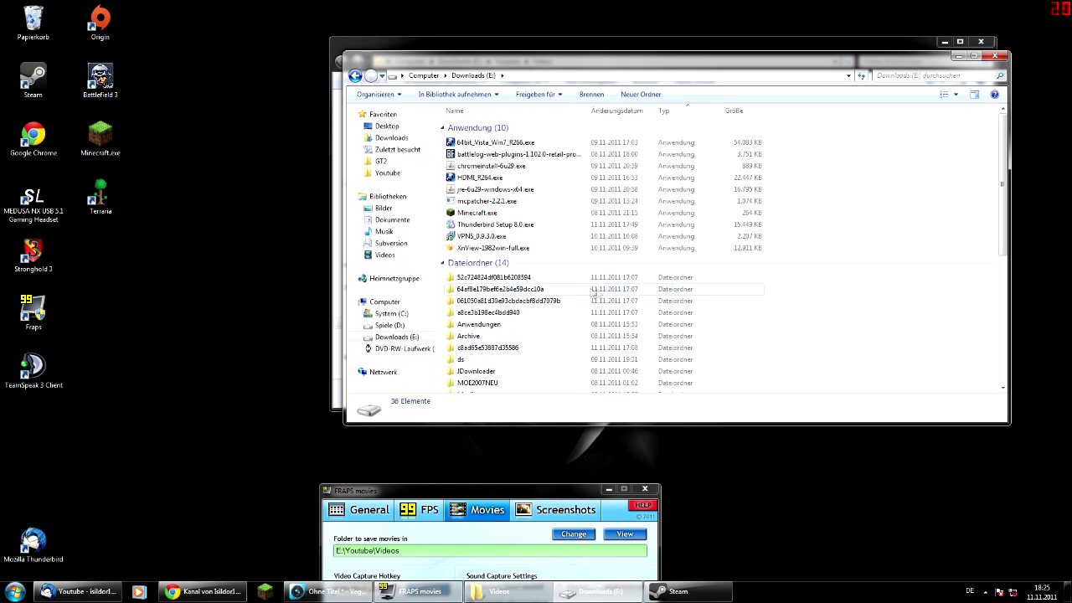
scroll(598, 293, down, 7)
double_click(474, 243)
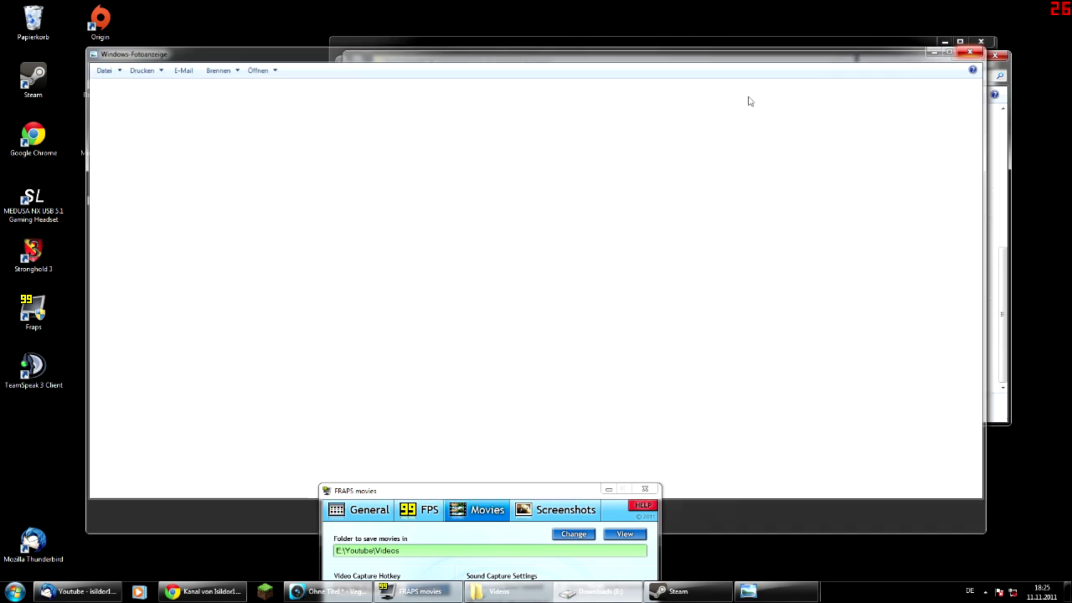
click(974, 51)
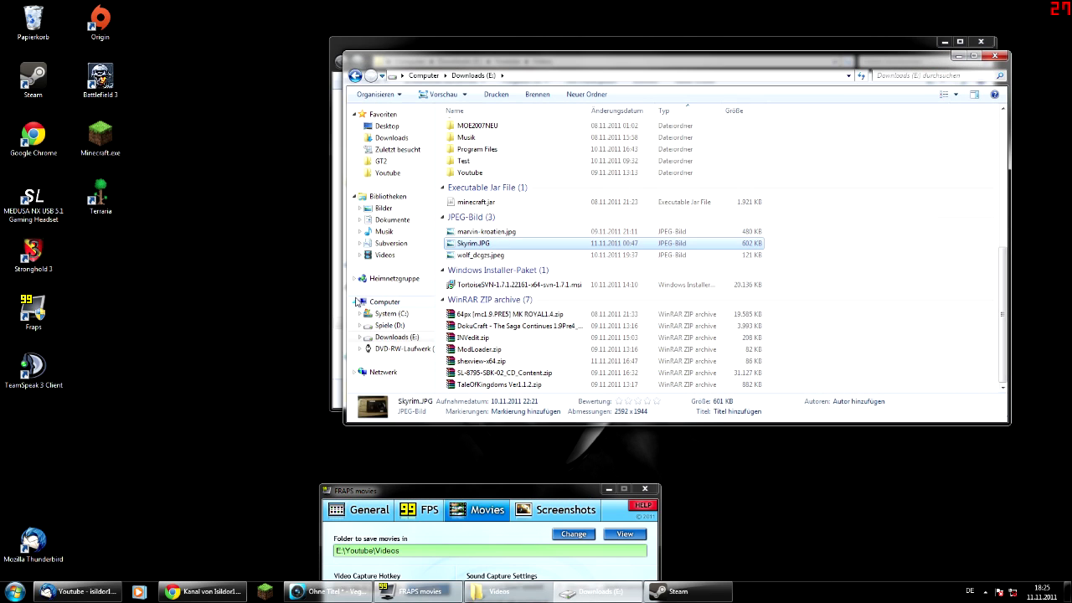
click(994, 55)
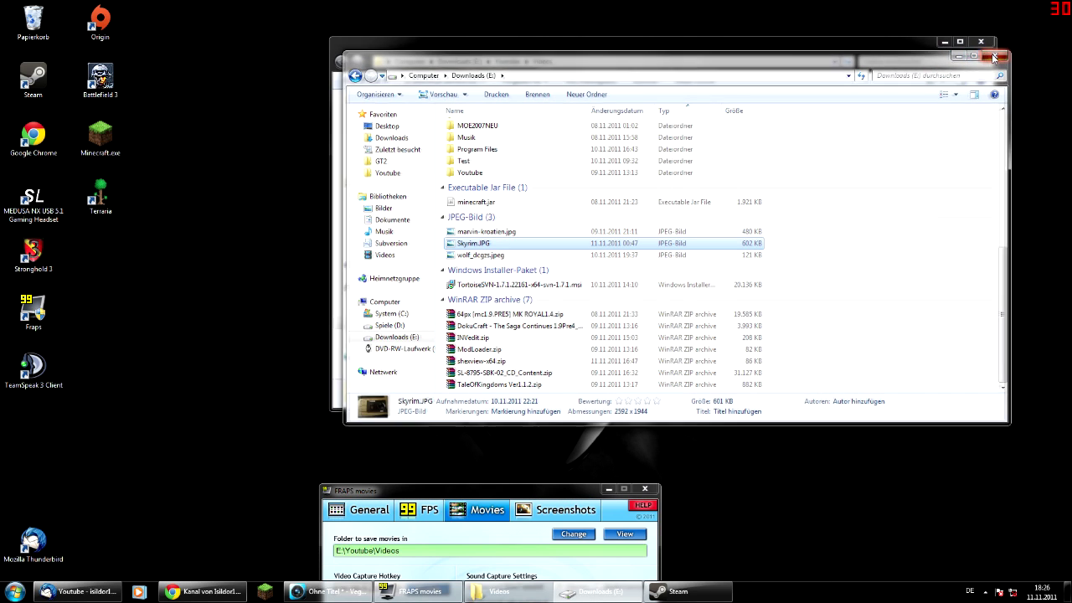
Minimize Fraps and add all seven TESV recordings from the Videos folder to the start of the Video track in Vegas Movie Studio
drag(489, 487, 488, 127)
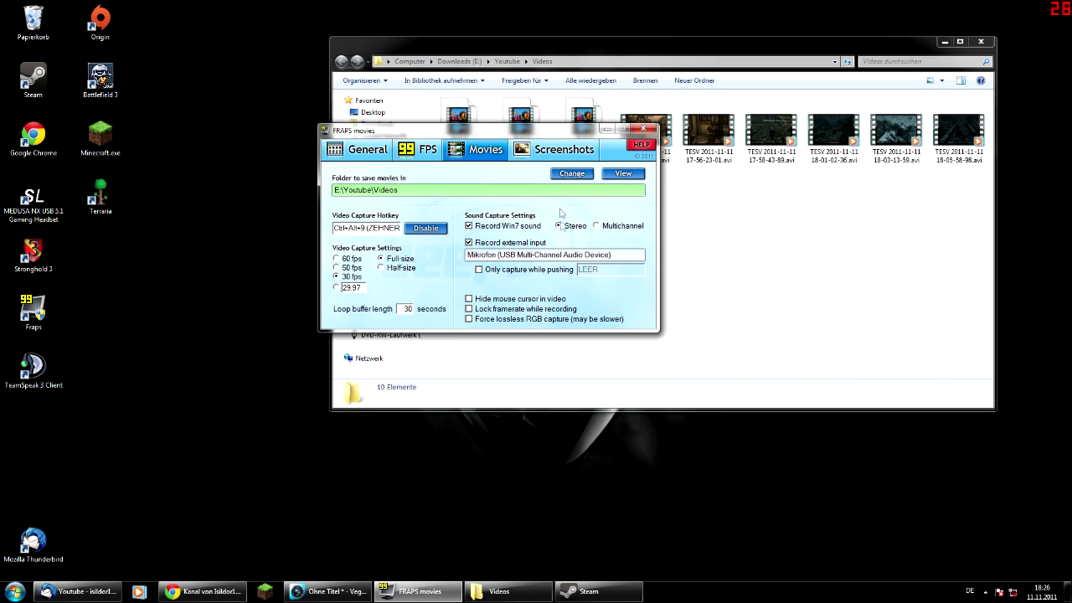
click(605, 130)
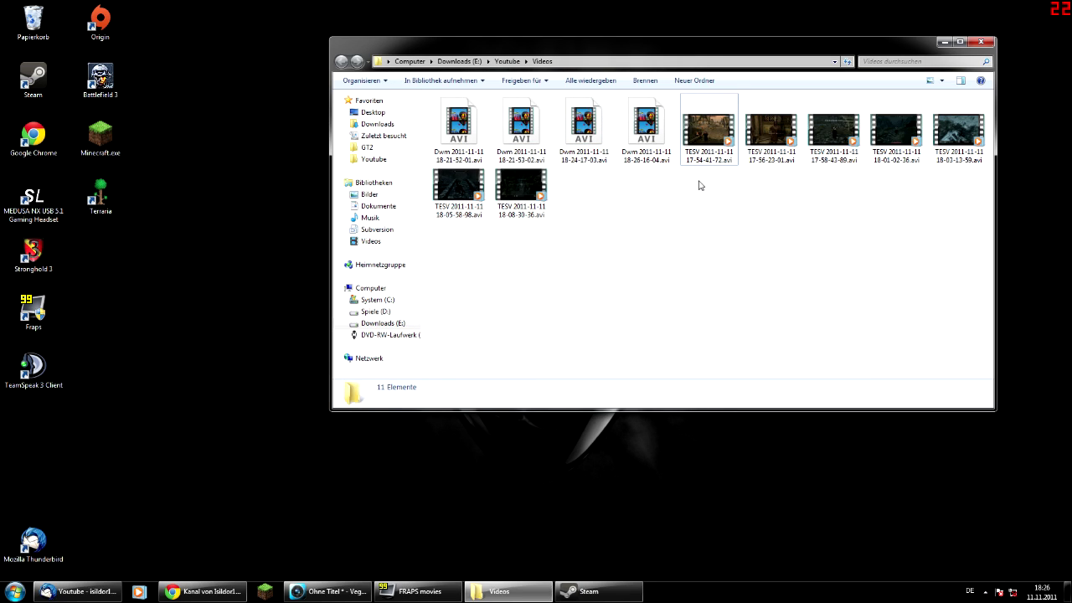
click(694, 130)
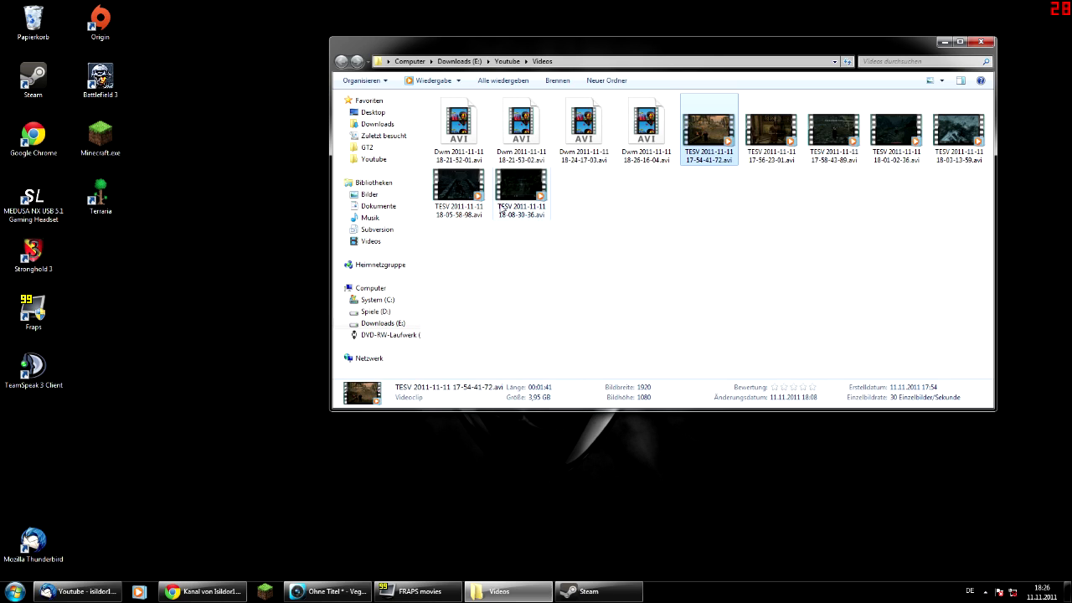
shift+click(521, 191)
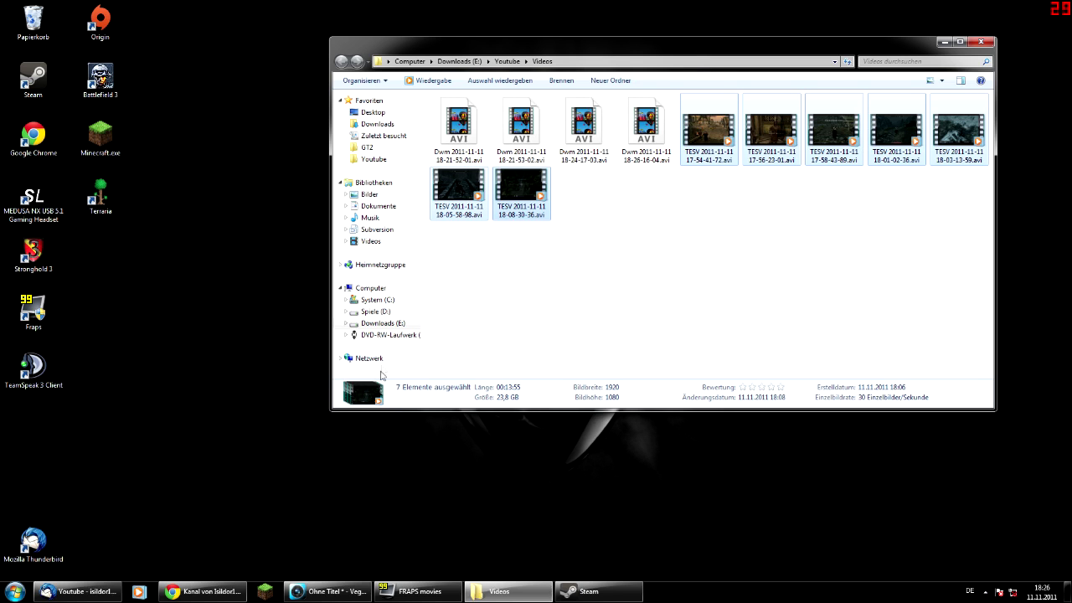
click(331, 591)
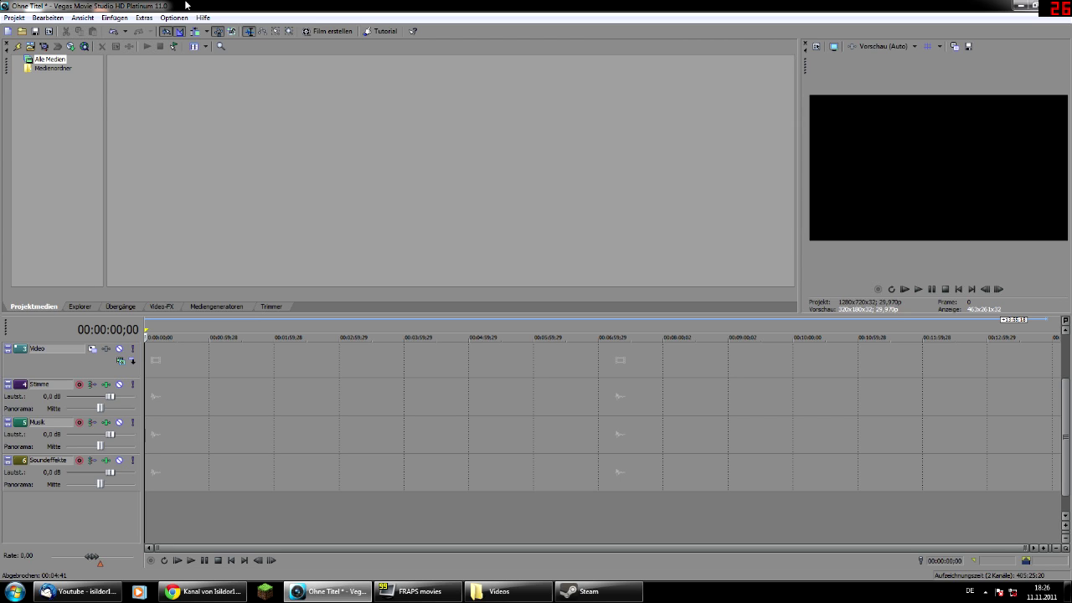
click(485, 591)
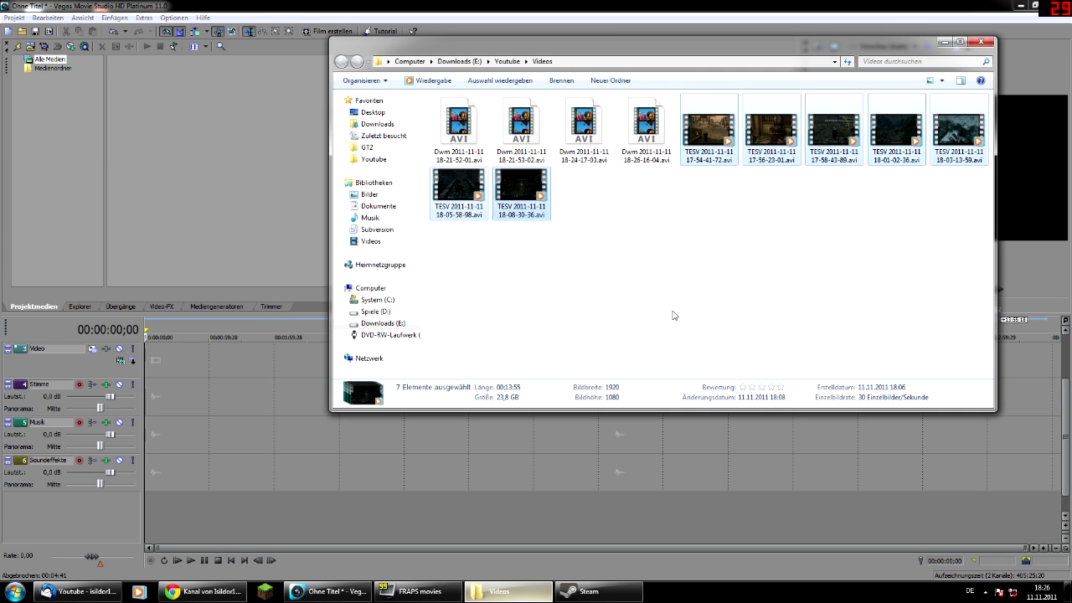
drag(705, 134, 172, 373)
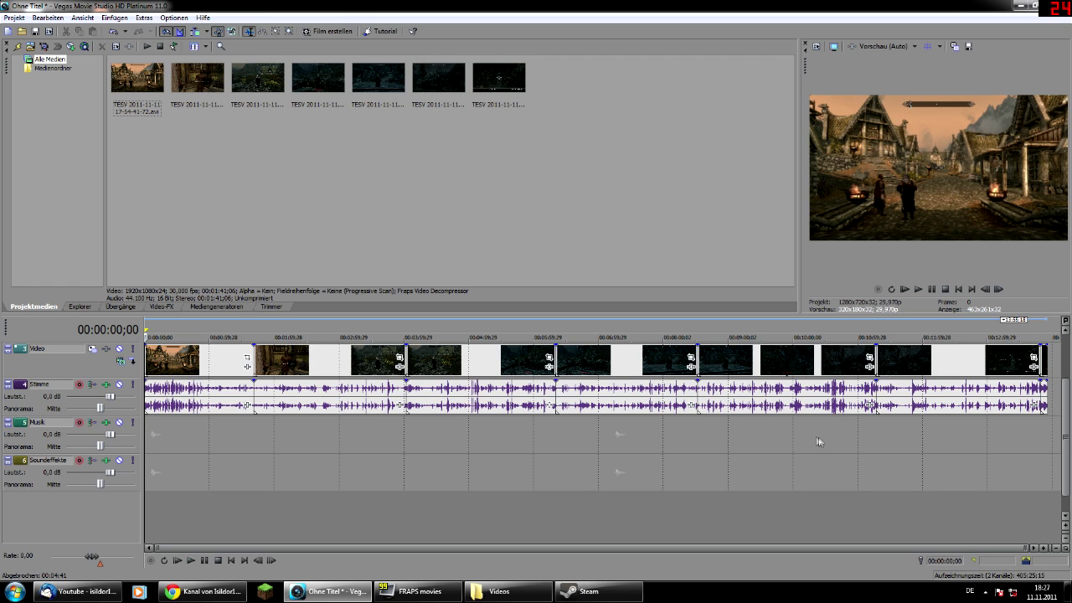
Preview a few seconds of the timeline from about 00:11:45
click(908, 435)
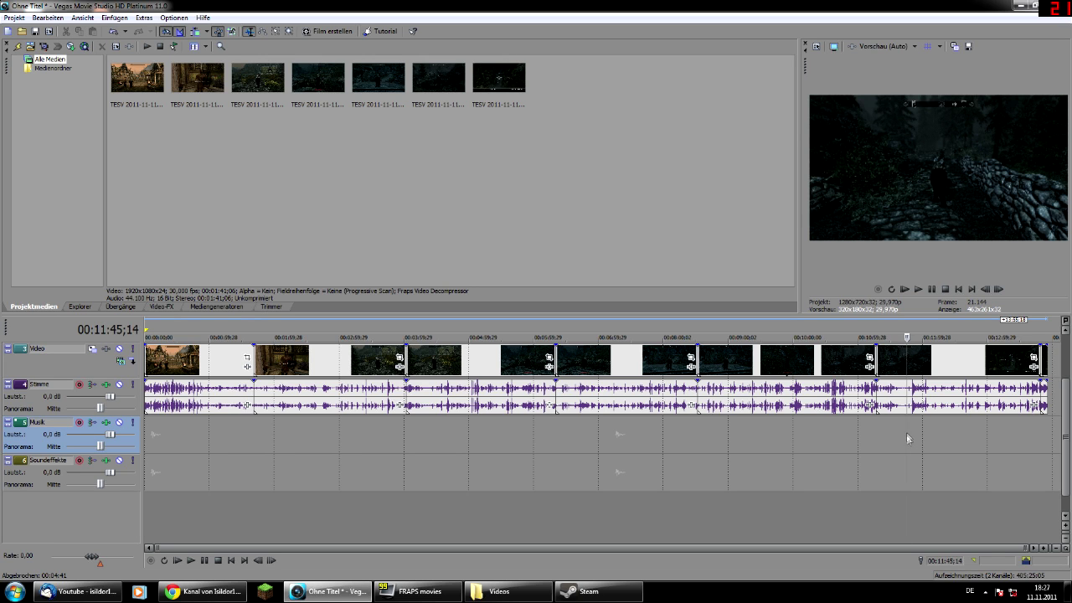
click(917, 289)
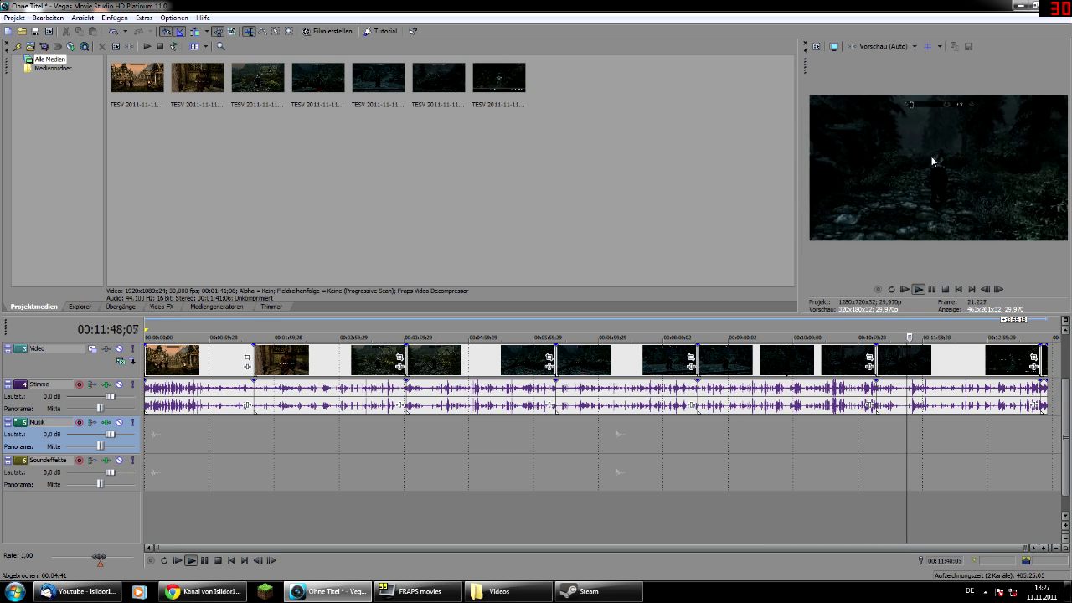
click(936, 290)
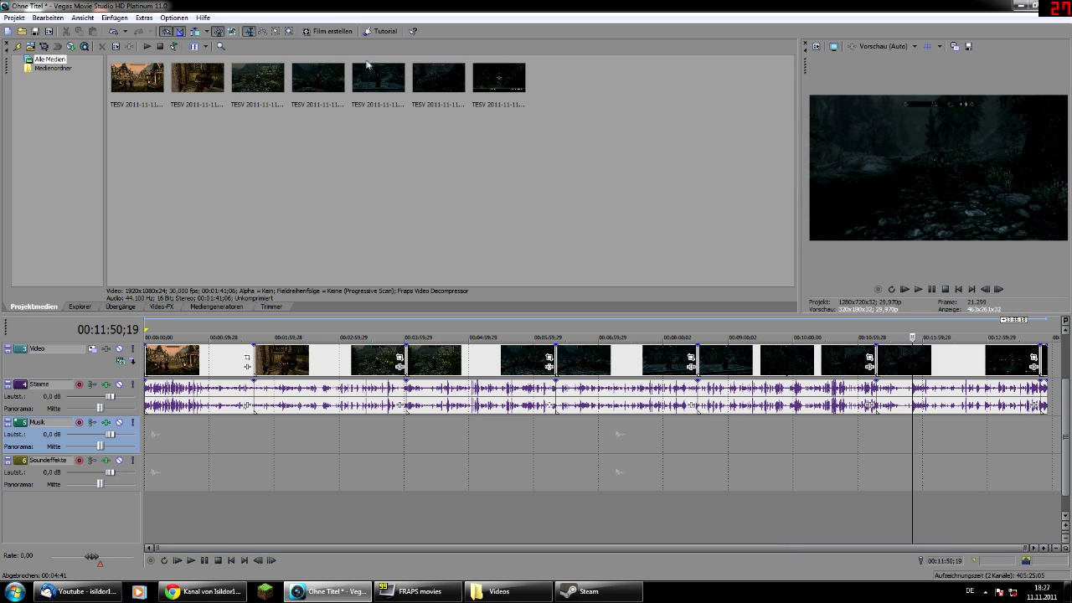
Render the movie to disk with the Sony AVC template Internet 1280x720-30p under the name "Skyrim - Aus allen Wolken"
click(321, 32)
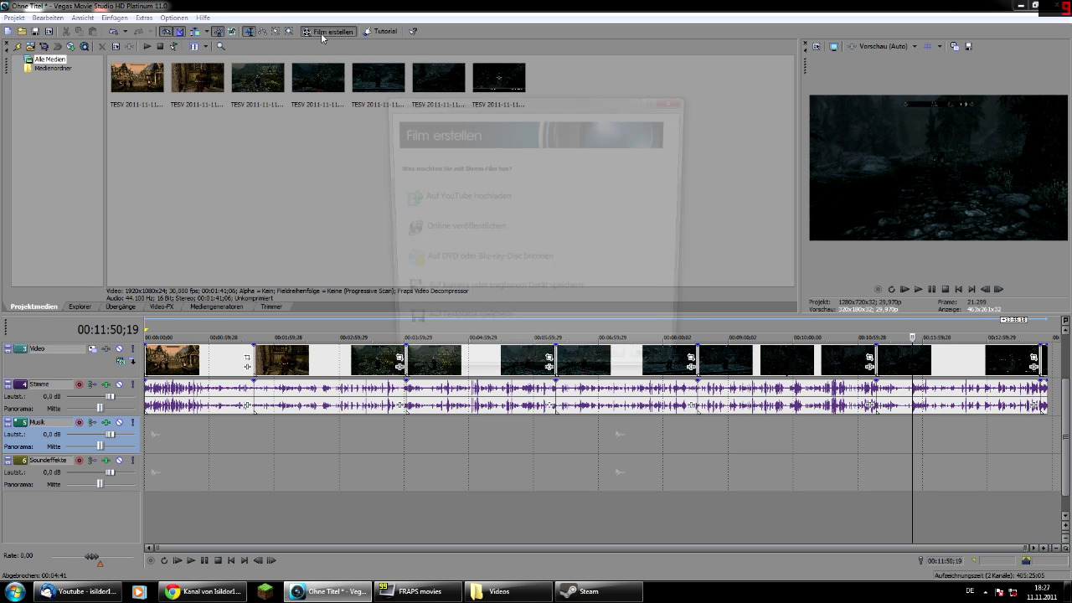
click(466, 334)
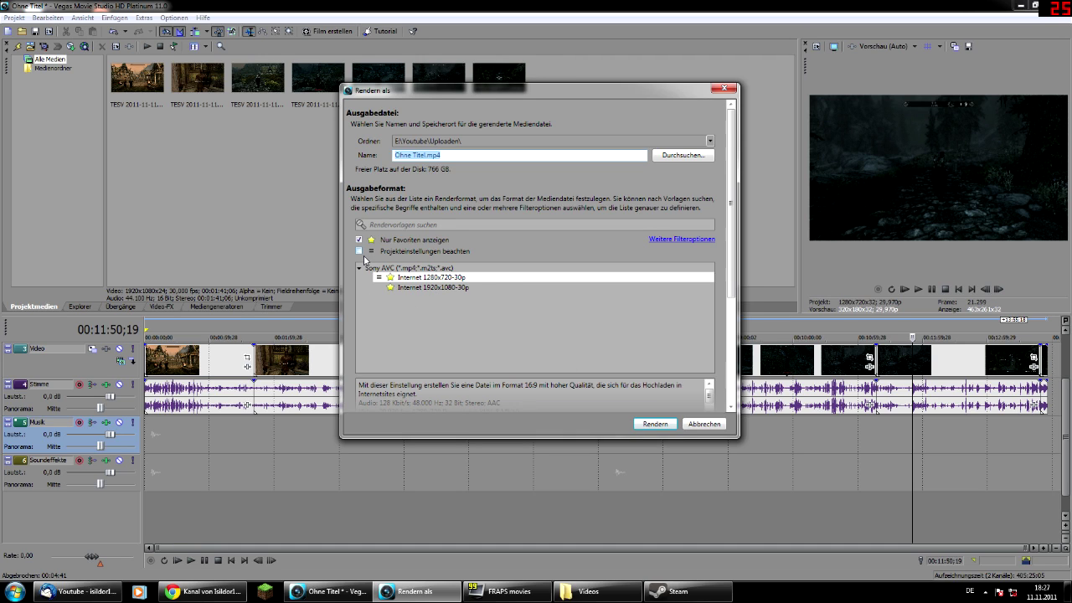
click(429, 278)
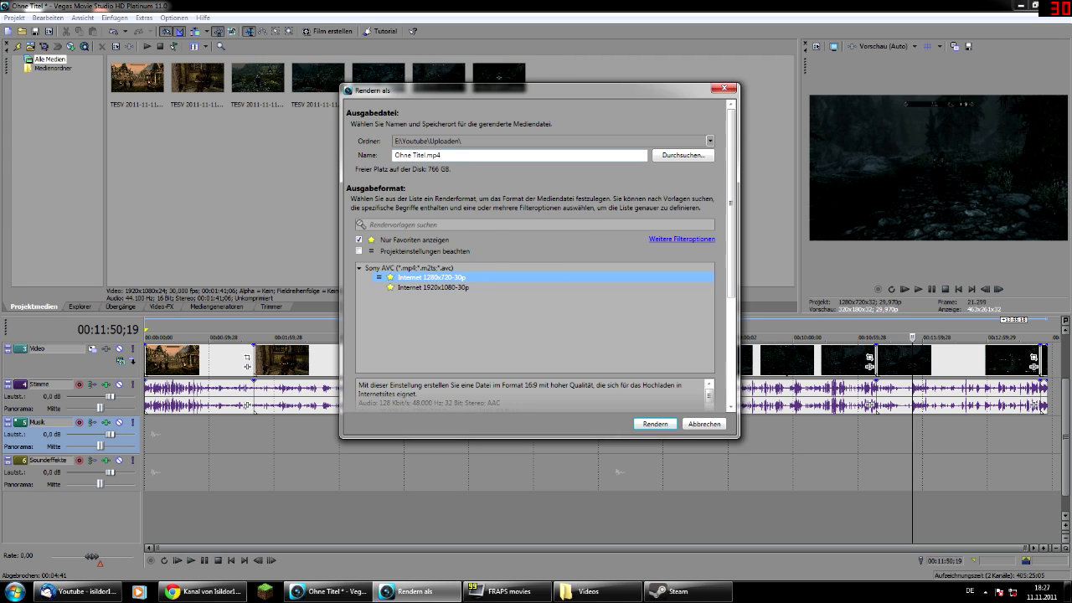
click(366, 155)
text(Sky)
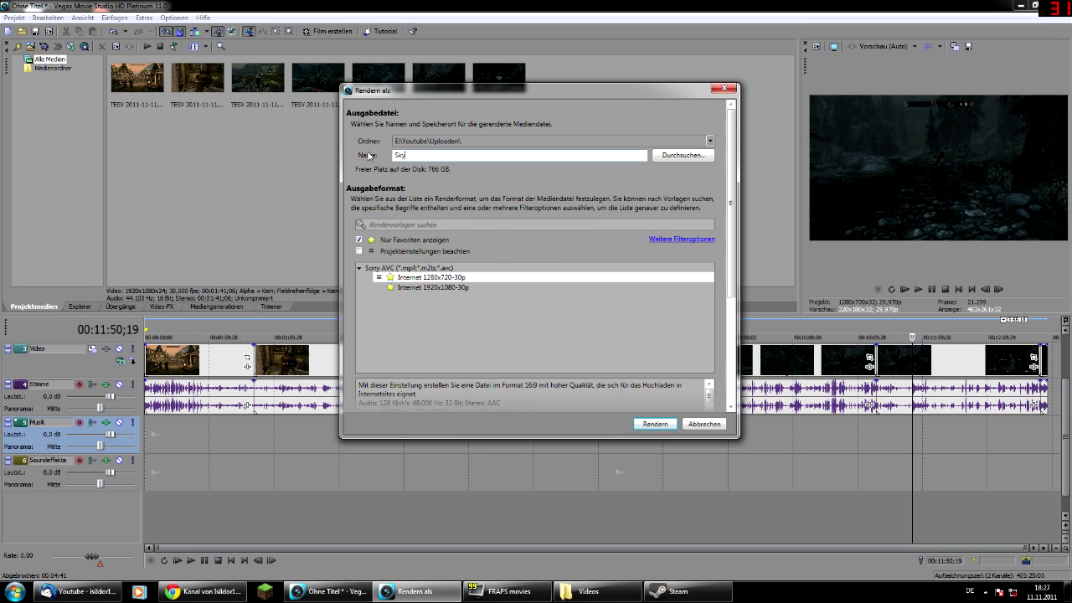
text(rim - Aus allen Wolken)
drag(512, 92, 394, 61)
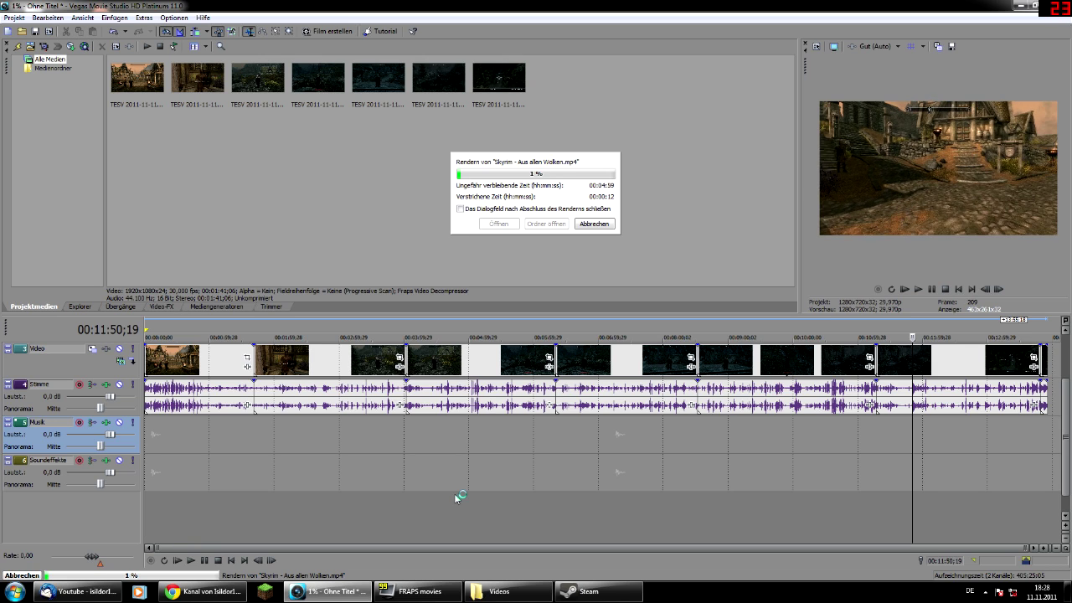
Switch to Thunderbird, look through the YouTube notification mails, read the comment mail for "#014 - Riesen Fail", and minimize the program
click(79, 591)
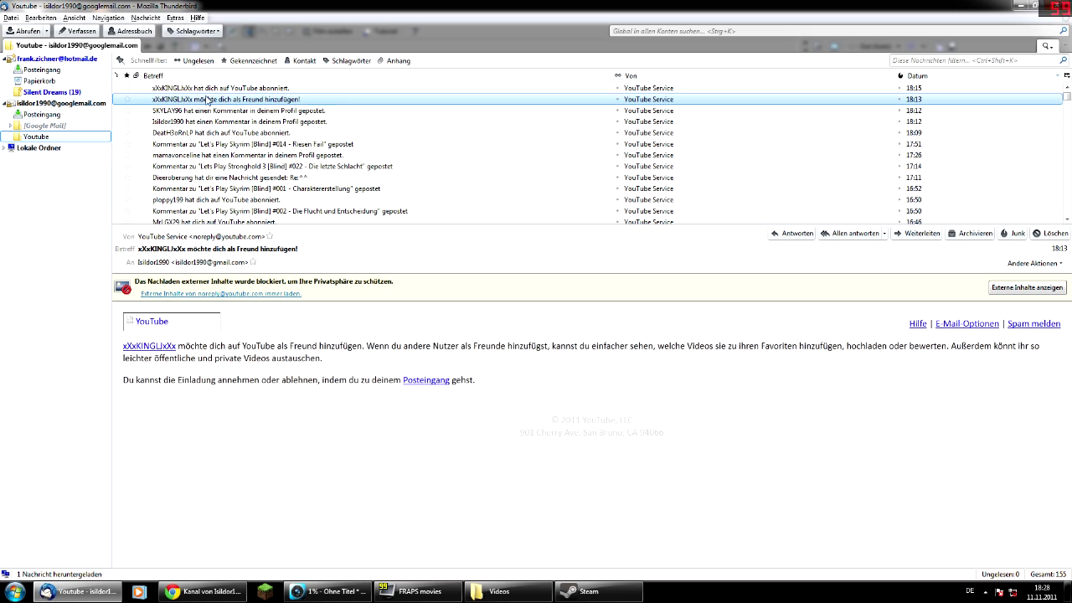
scroll(217, 211, down, 4)
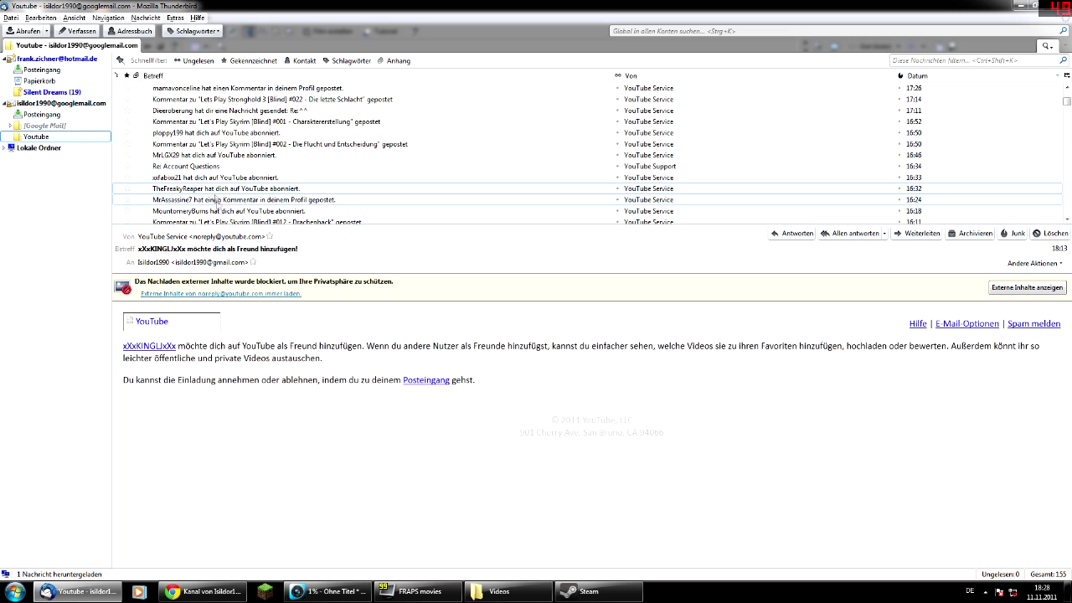
scroll(218, 210, up, 4)
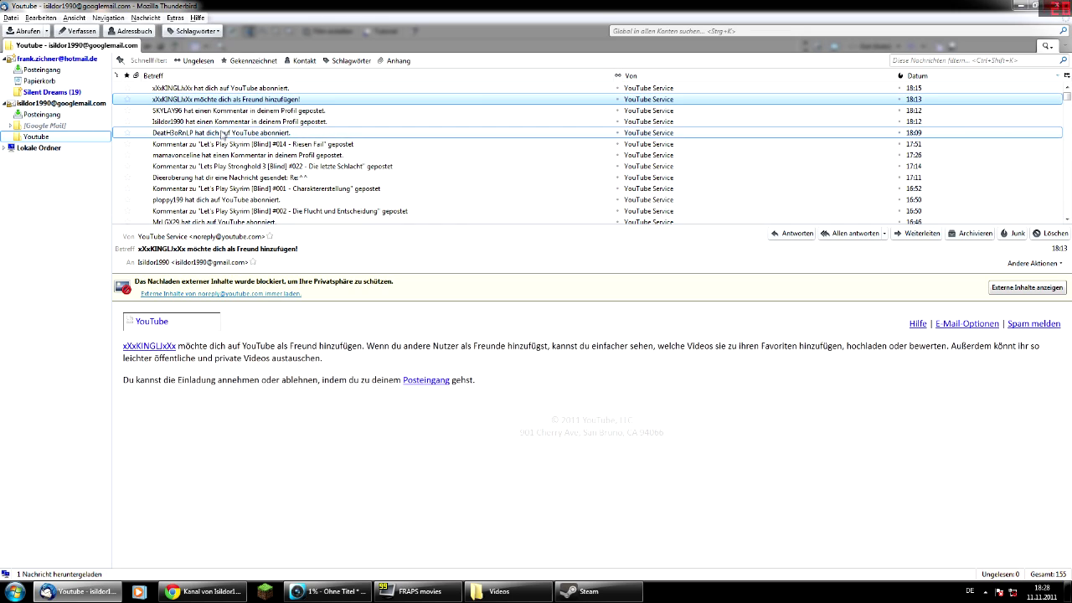
click(223, 145)
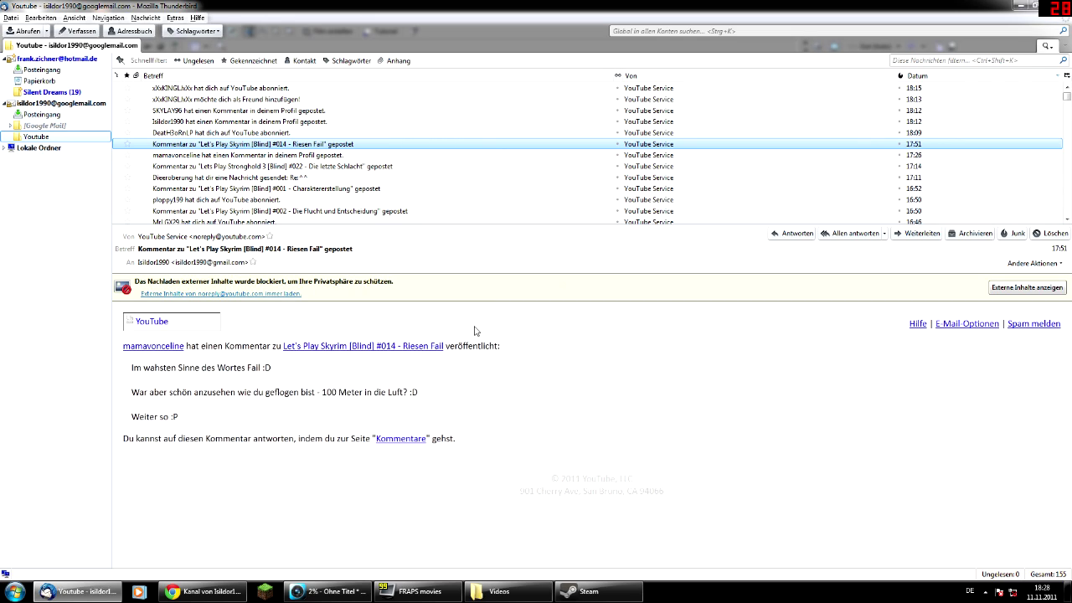
click(1019, 6)
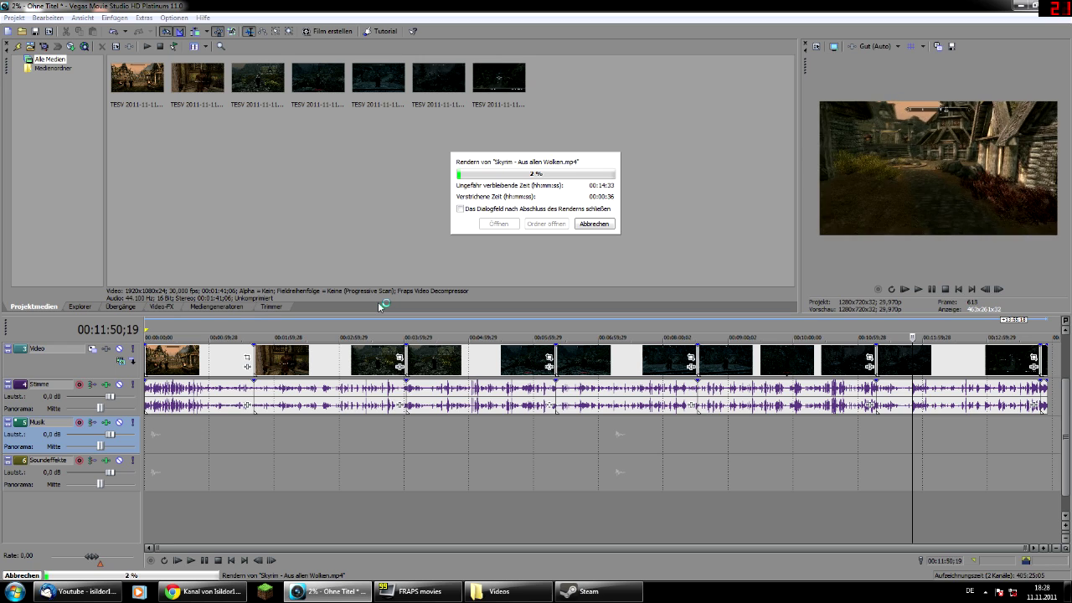
Check the file sizes of the Dwm screen recordings in the Videos folder, including 18-28-58-01 and 18-29-00-02, and minimize the folder window
click(511, 593)
click(459, 125)
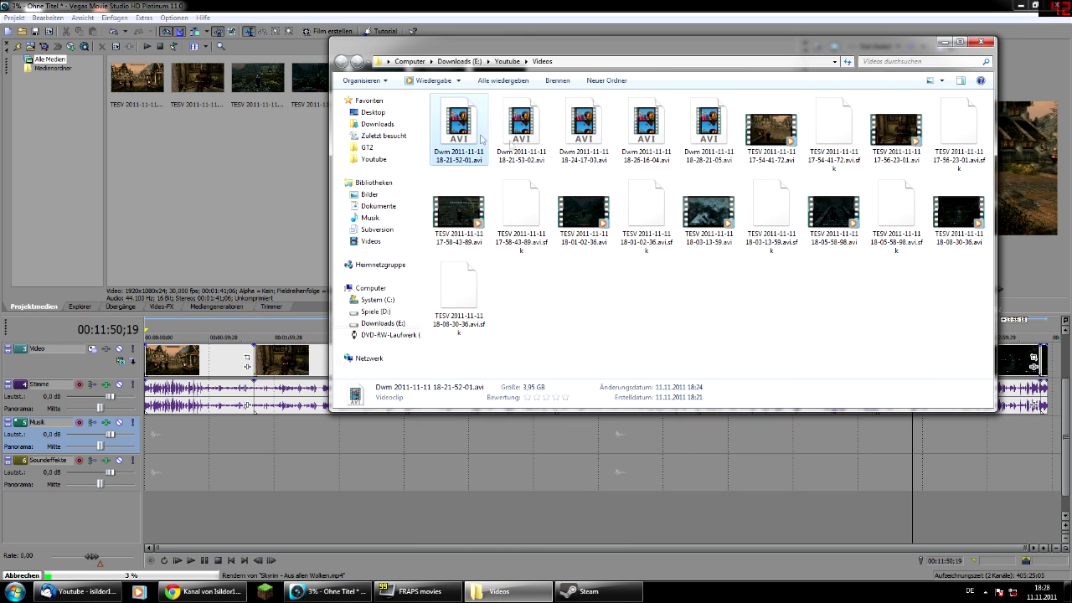
shift+click(708, 130)
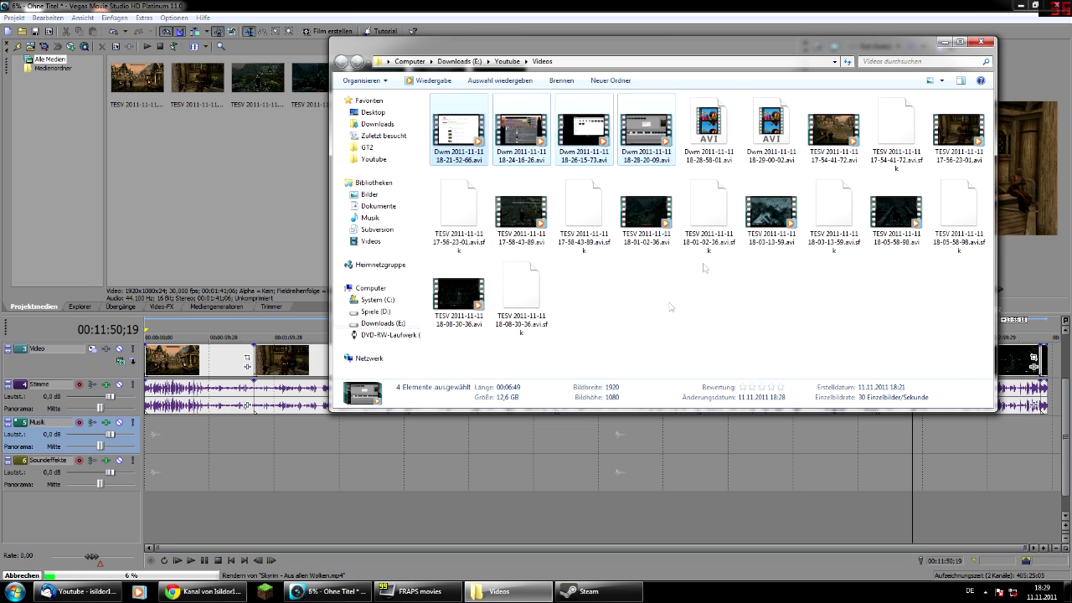
click(725, 117)
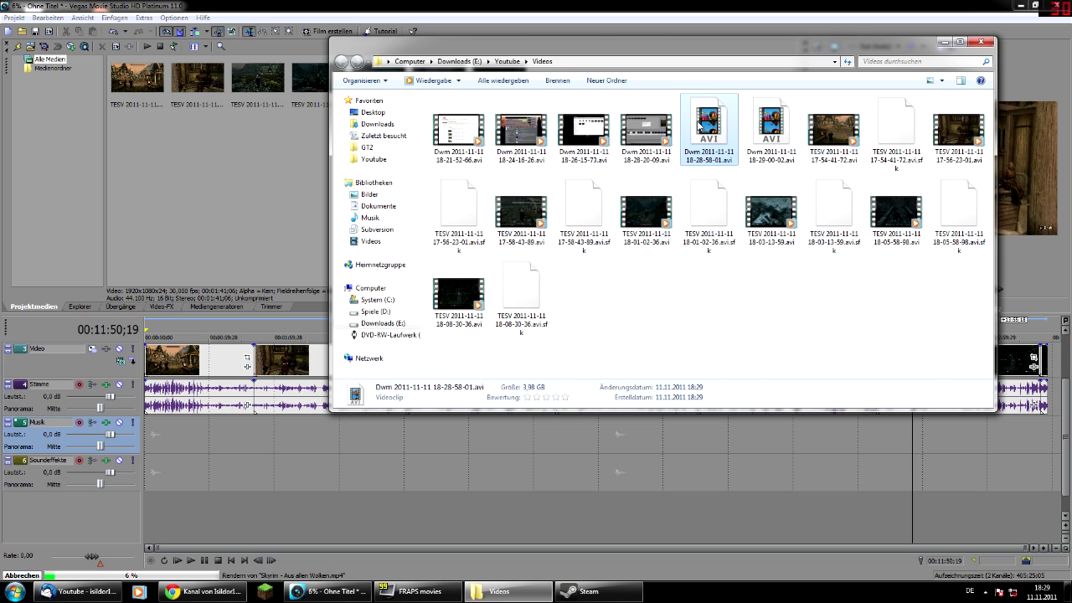
click(768, 140)
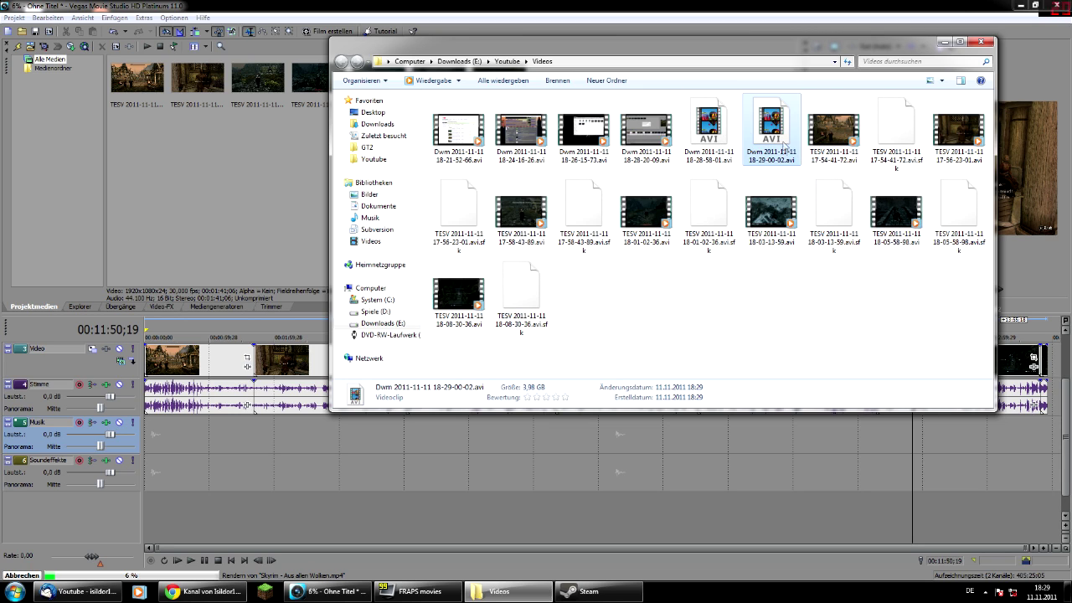
click(715, 124)
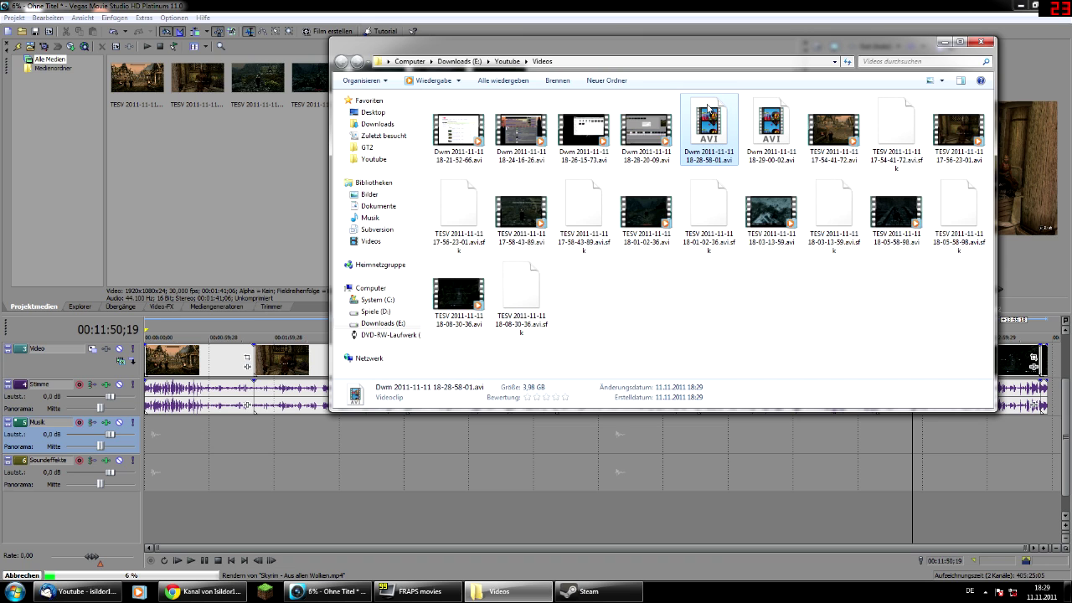
click(944, 41)
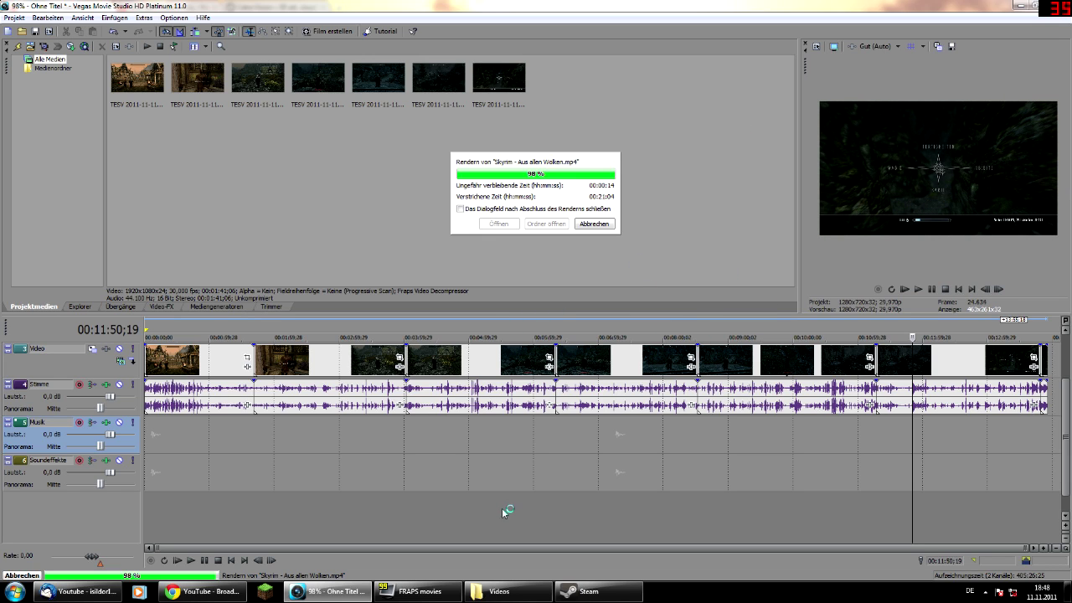
Look through the Videos, Musikuntermalung\Country and Hochgeladen folders inside the Youtube folder
click(512, 594)
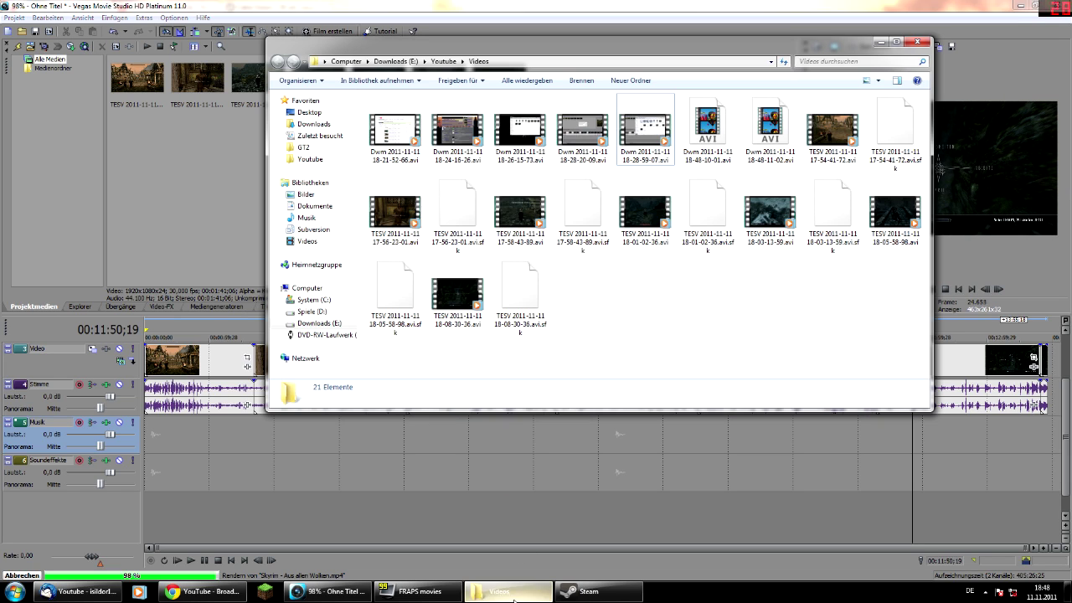
click(311, 159)
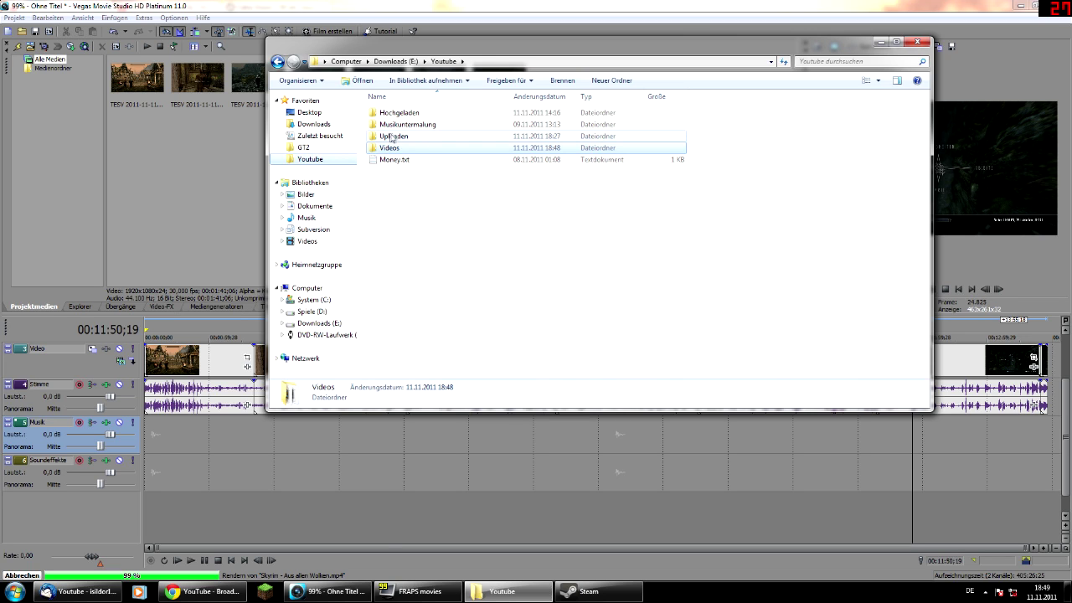
double_click(387, 149)
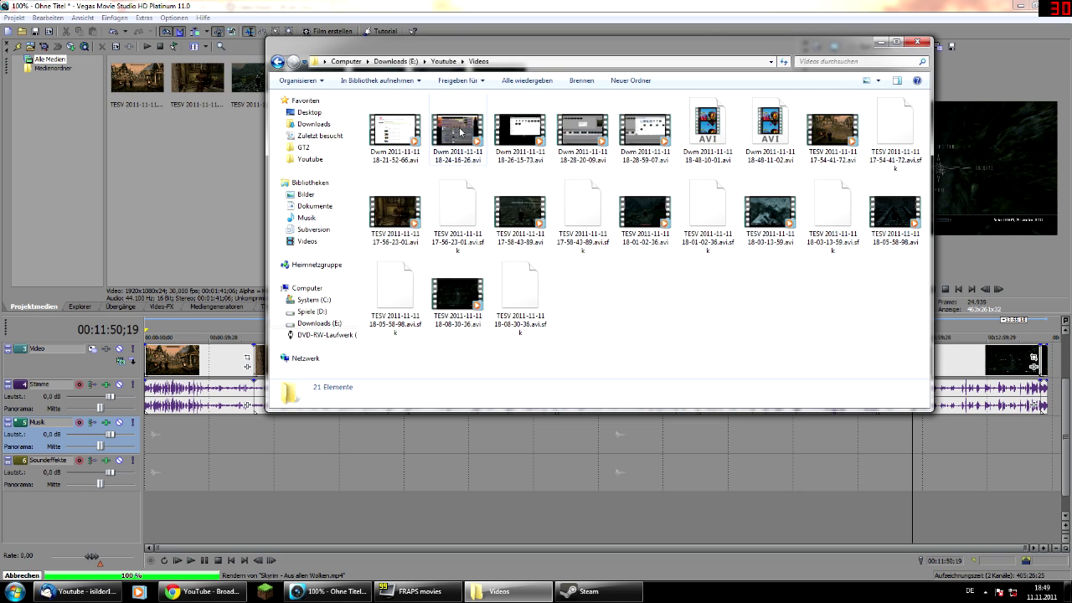
click(310, 159)
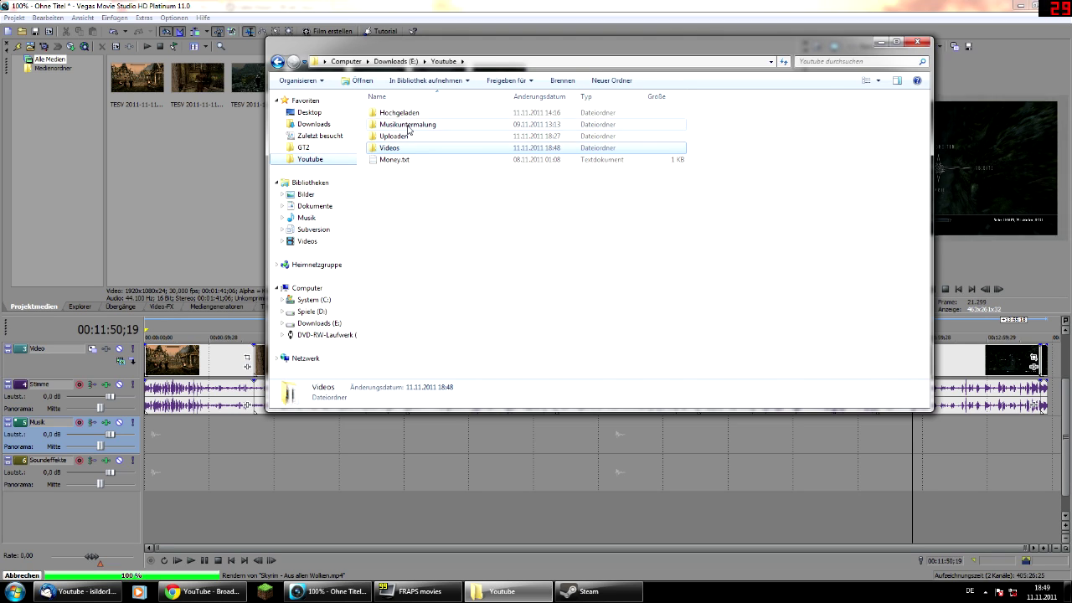
double_click(407, 125)
double_click(400, 113)
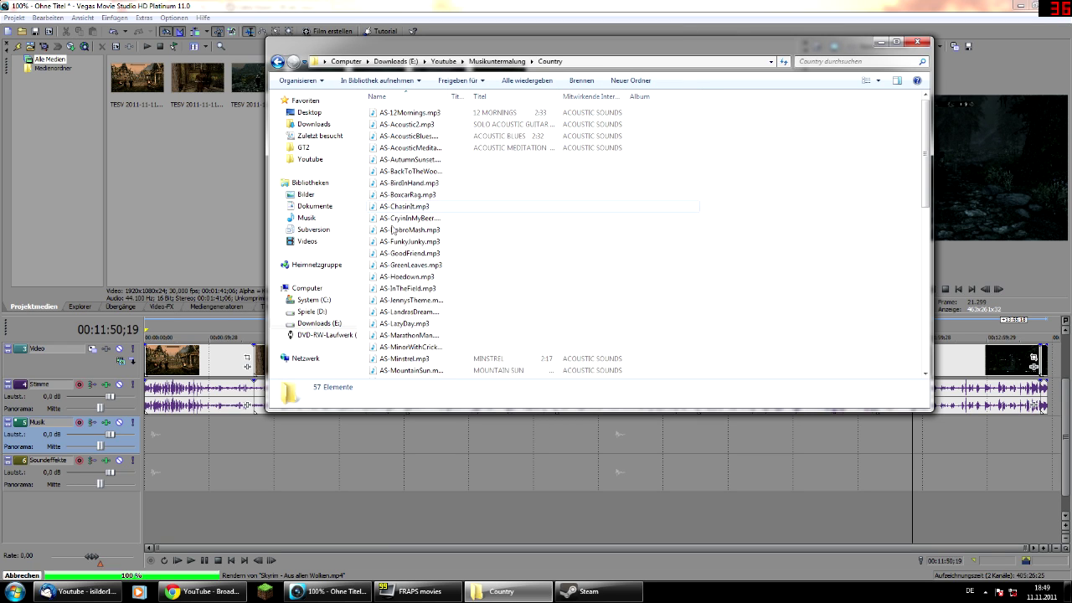
click(310, 160)
double_click(405, 114)
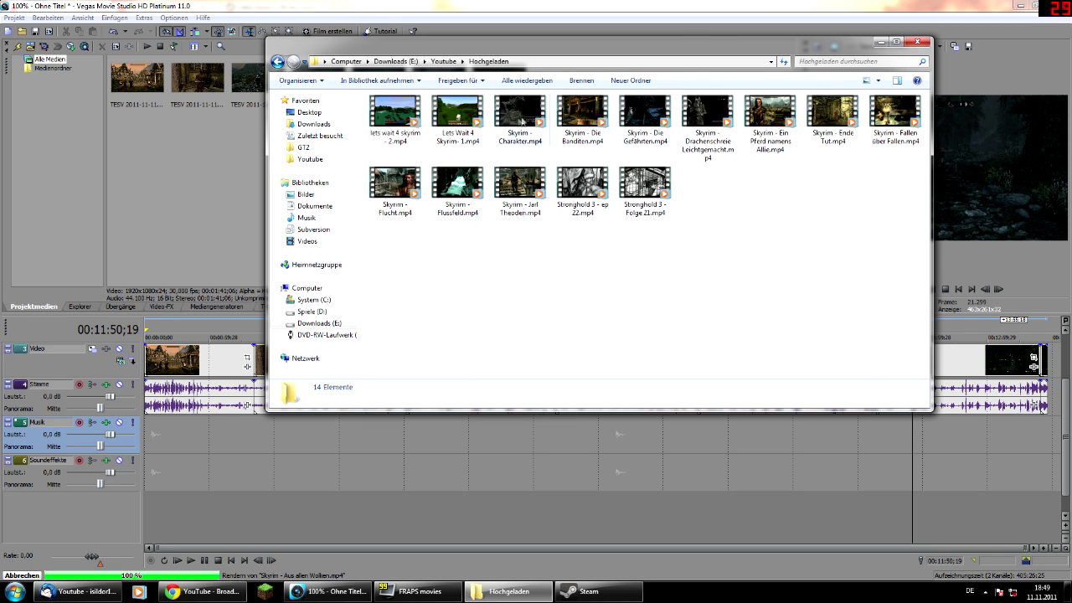
Check the details of the rendered file "Skyrim - Aus allen Wolken.mp4" in the Uploaden folder
click(305, 159)
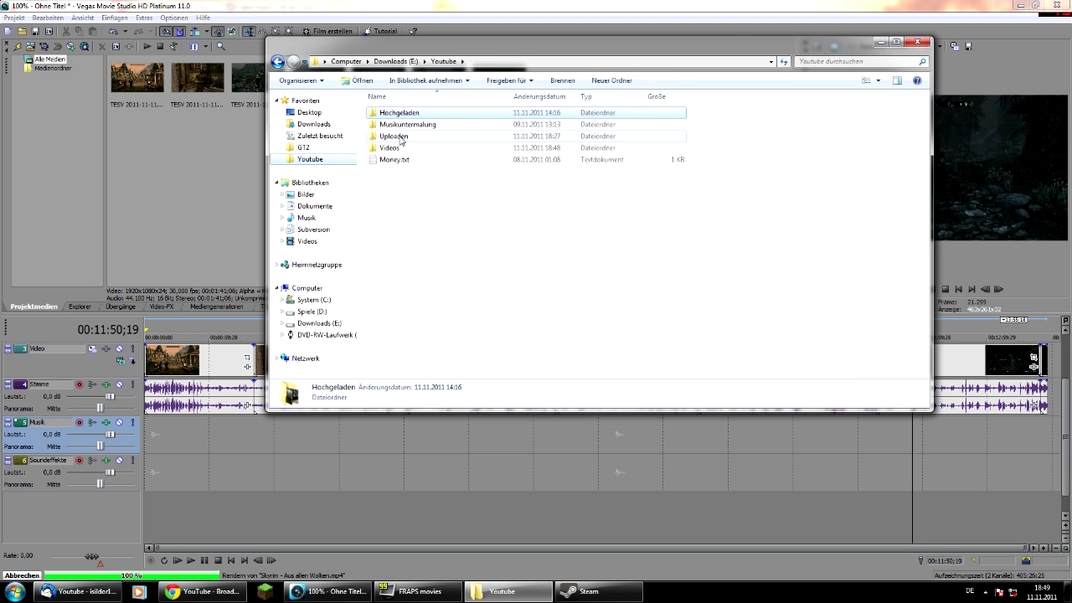
double_click(398, 136)
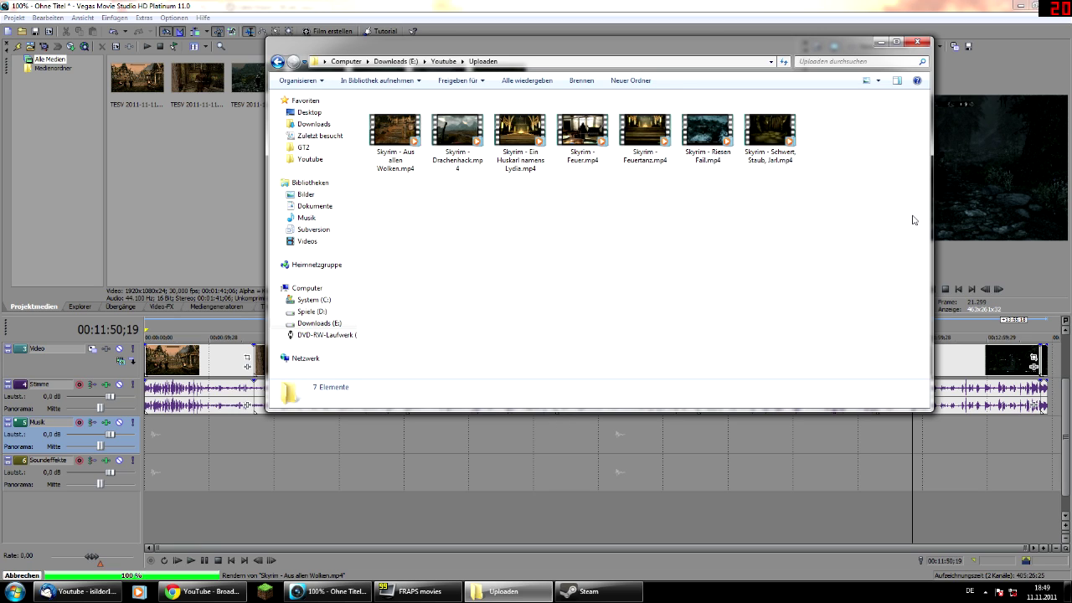
click(391, 157)
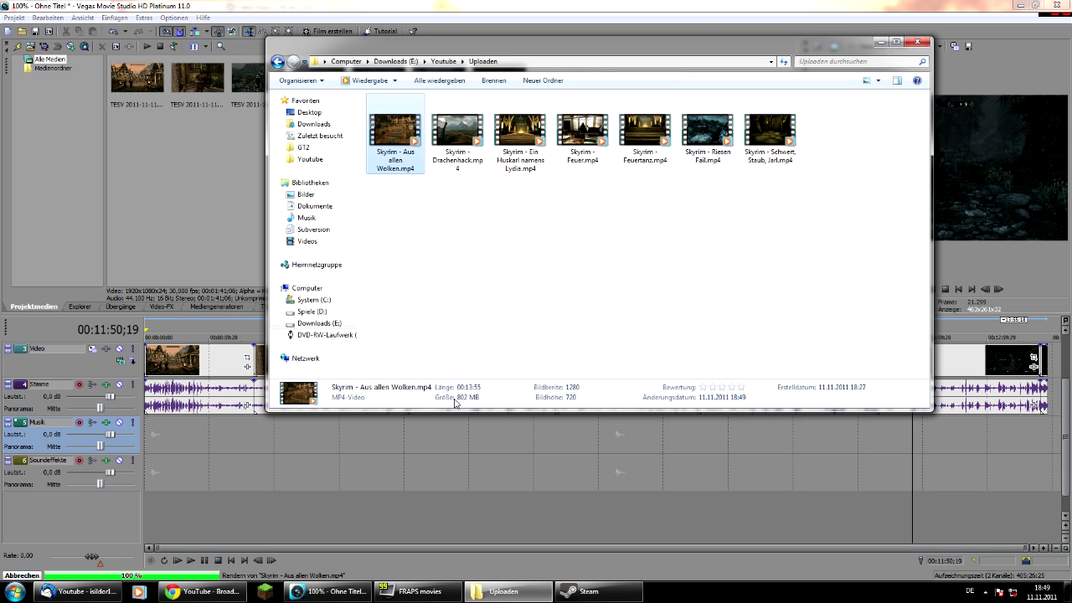
Play "Skyrim - Aus allen Wolken.mp4" at reduced volume, skim through it to near the end, and close the player
double_click(402, 146)
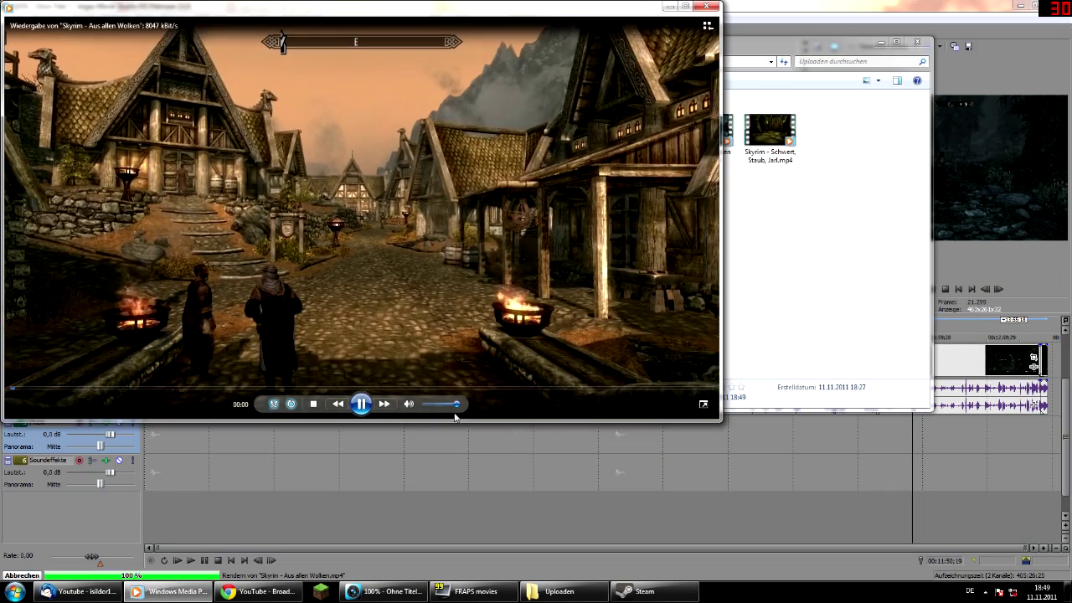
drag(455, 404, 430, 405)
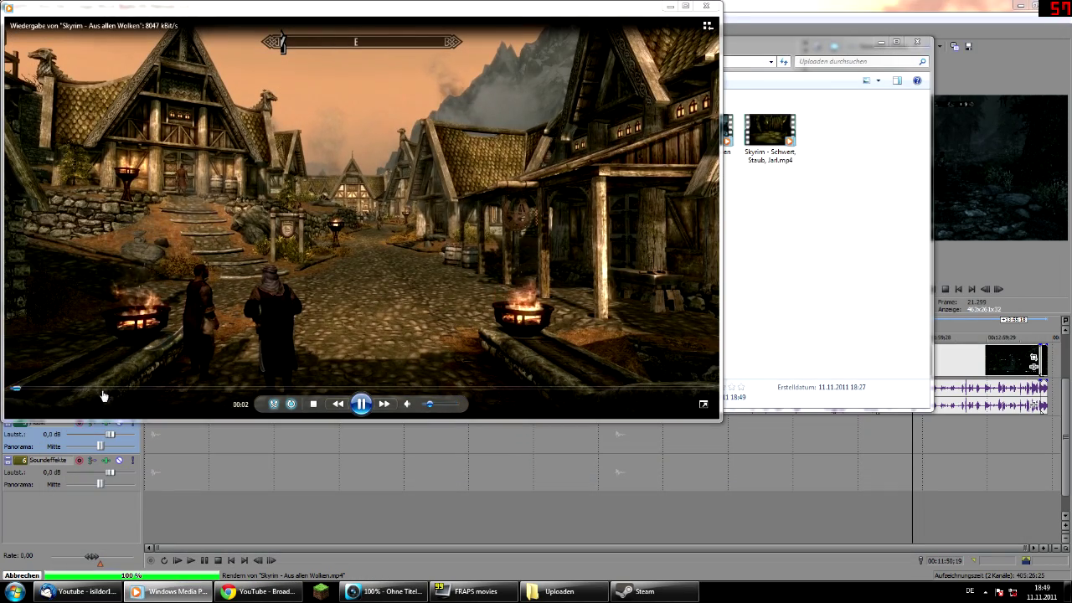
click(103, 388)
click(168, 389)
click(191, 389)
click(214, 389)
click(254, 388)
click(327, 388)
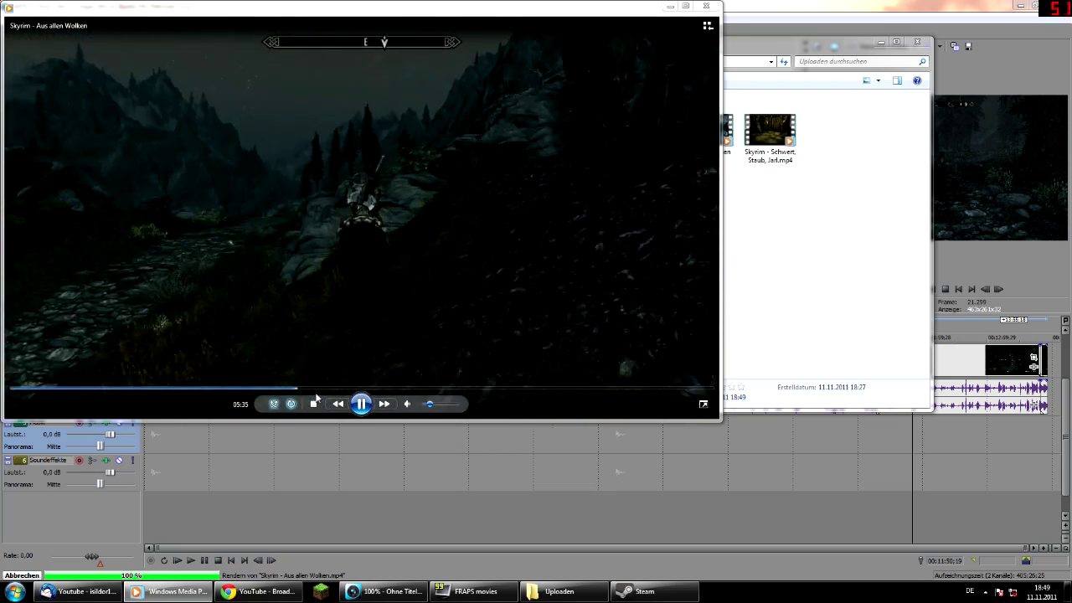
click(377, 388)
click(423, 389)
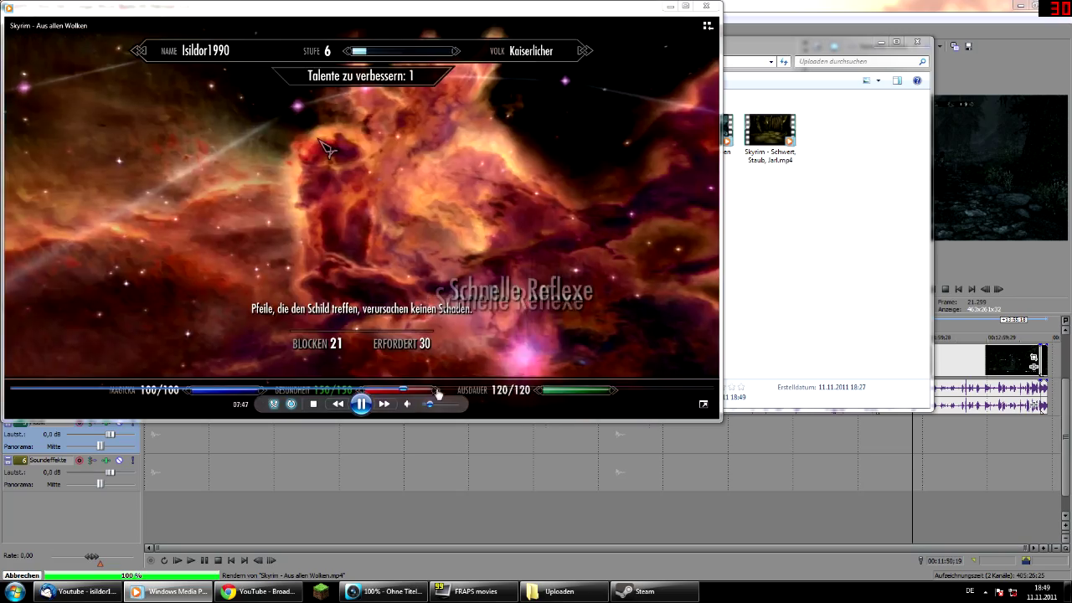
click(470, 389)
click(516, 388)
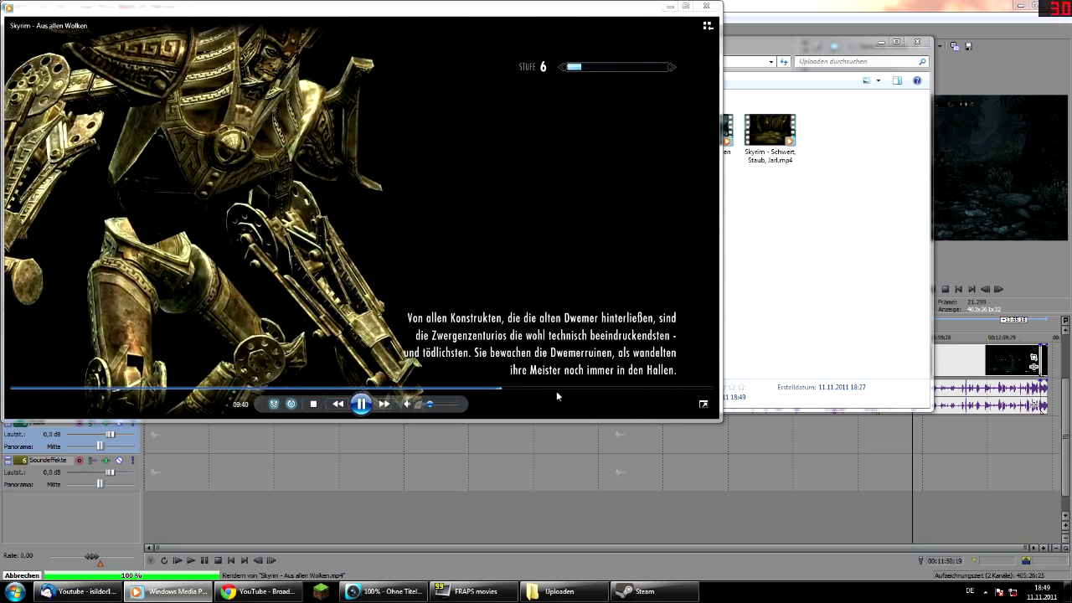
click(557, 389)
click(629, 388)
click(661, 388)
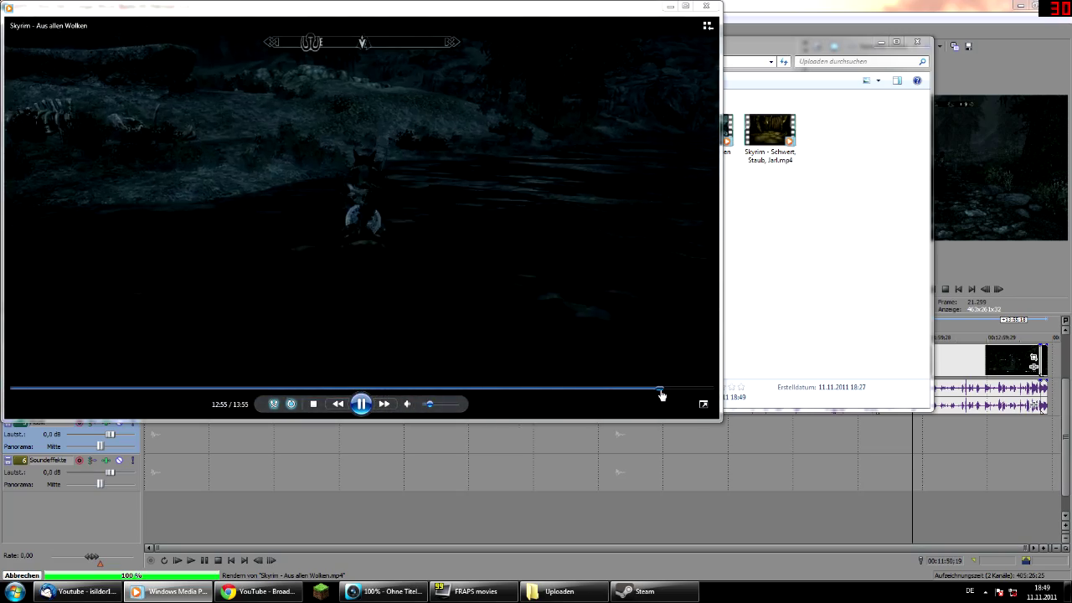
click(683, 388)
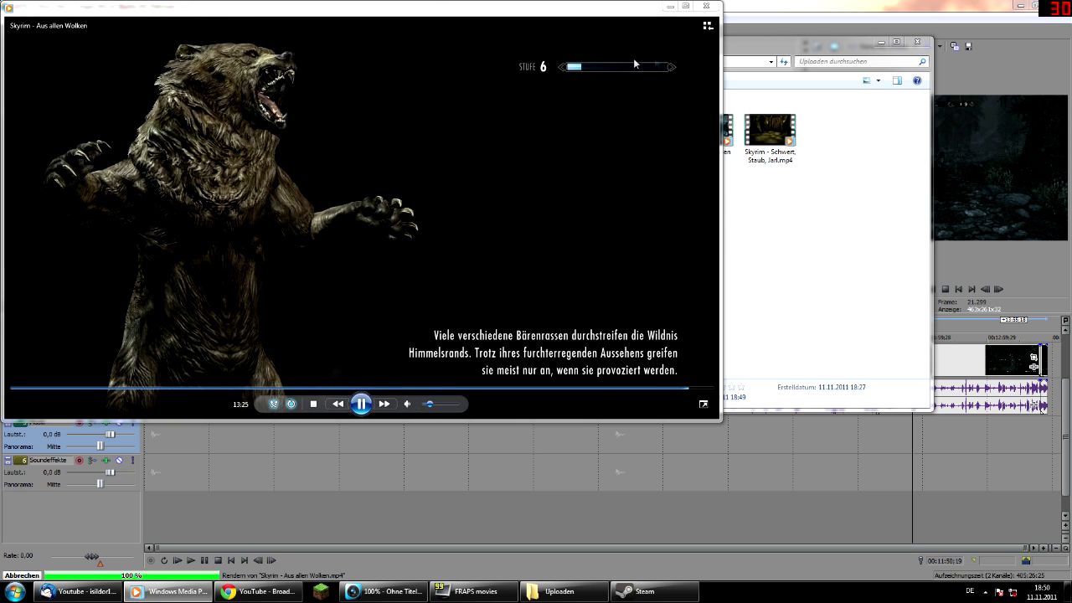
key(alt+F4)
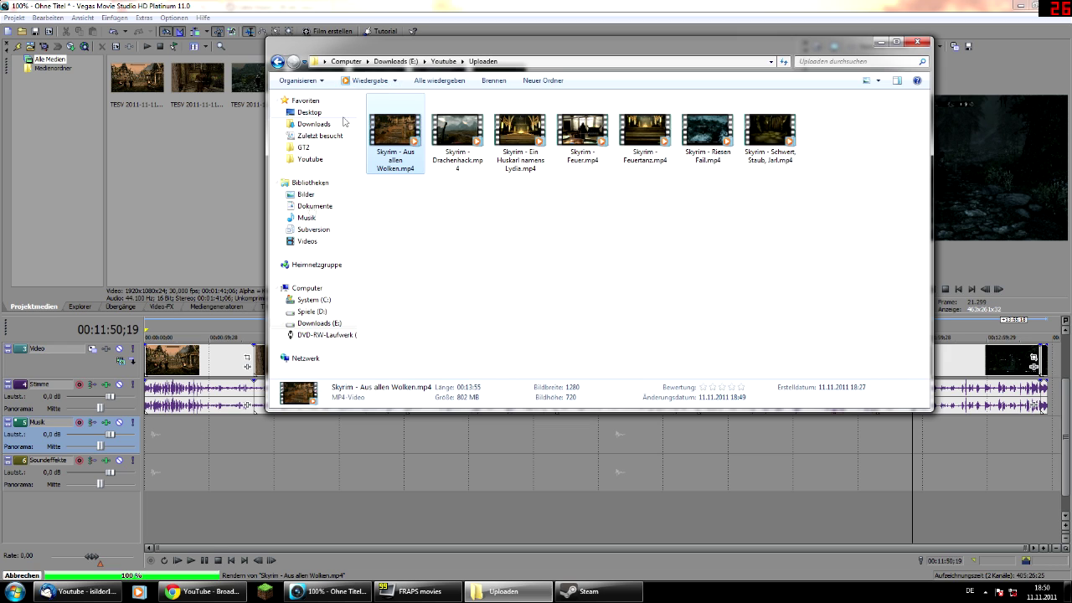
Bring up the YouTube upload page in Chrome and place the Uploaden folder window beside its upload area
click(205, 591)
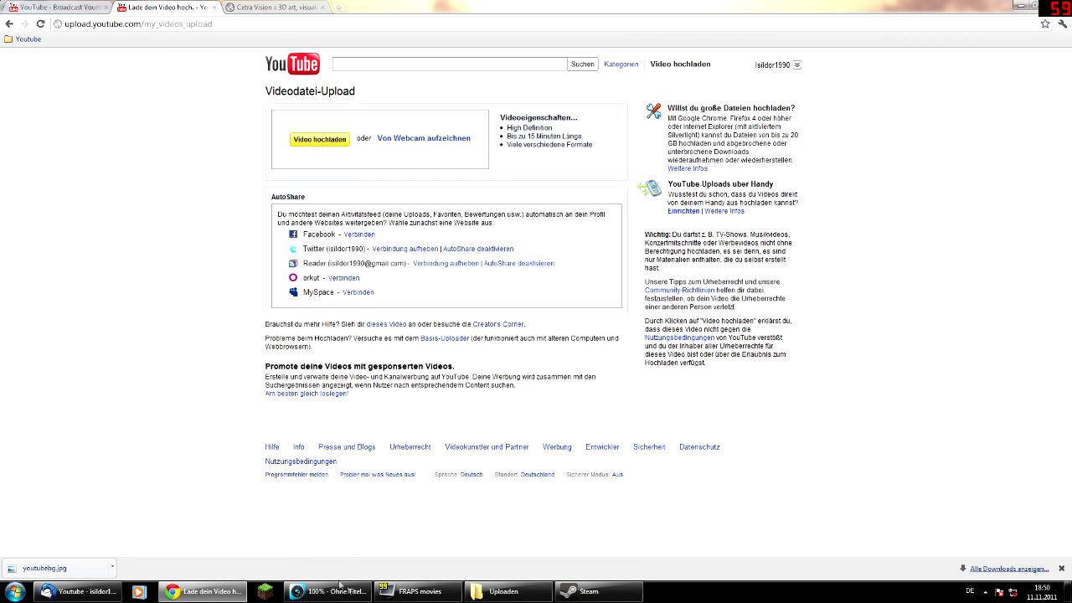
click(503, 591)
drag(431, 46, 792, 135)
mouse_move(756, 221)
mouse_down()
mouse_move(444, 176)
mouse_move(400, 157)
mouse_move(761, 236)
mouse_up()
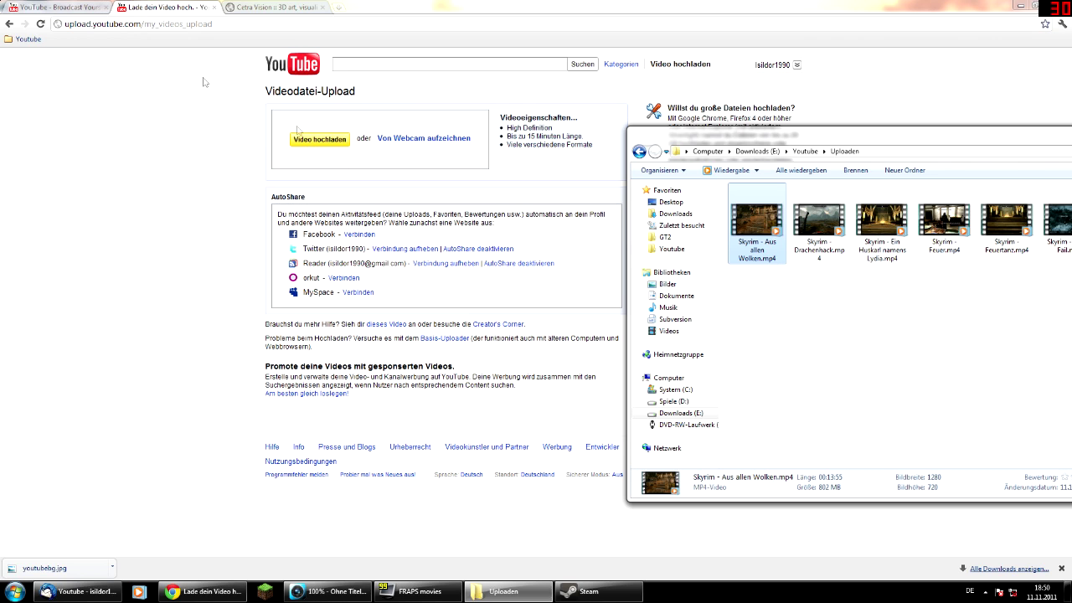
Open the info editing page of "Let's Play Skyrim [Blind] #016 - Feuertanz" and review its title, description, tags, thumbnail, privacy and comment options
click(52, 7)
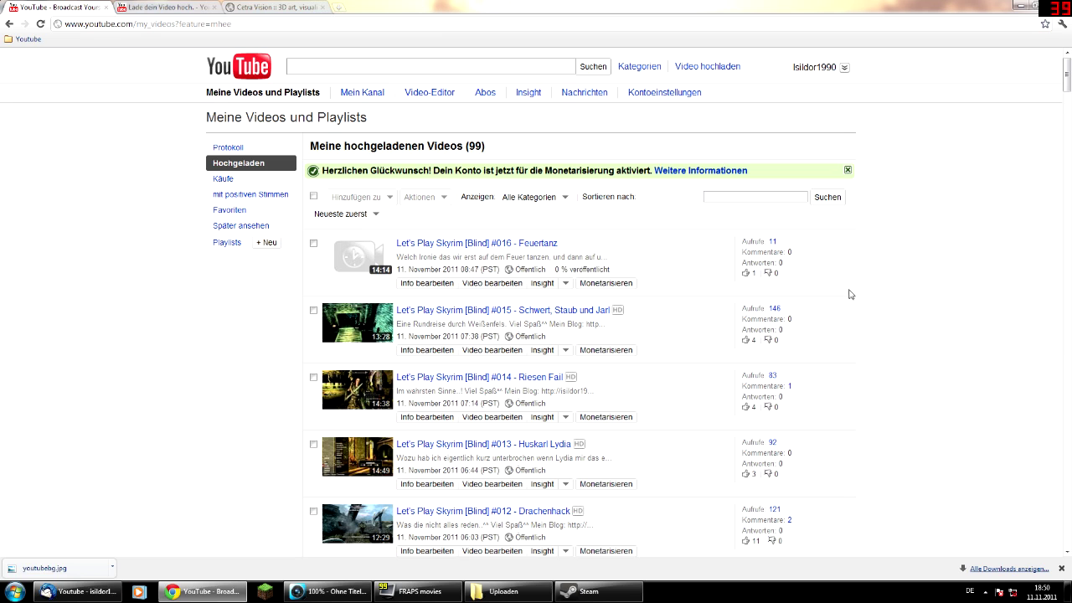
click(426, 282)
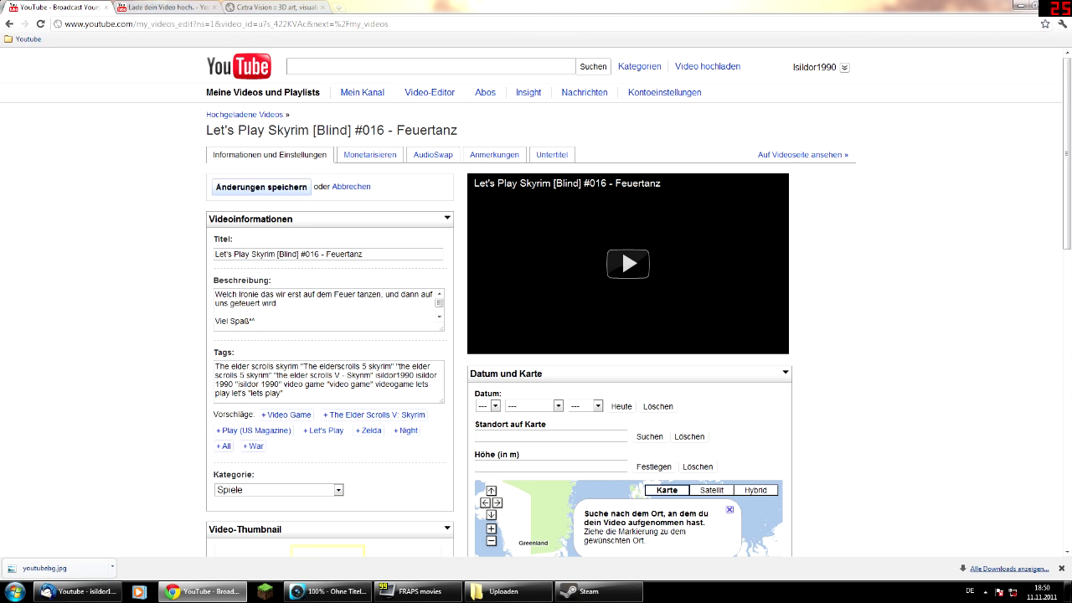
scroll(148, 265, down, 1)
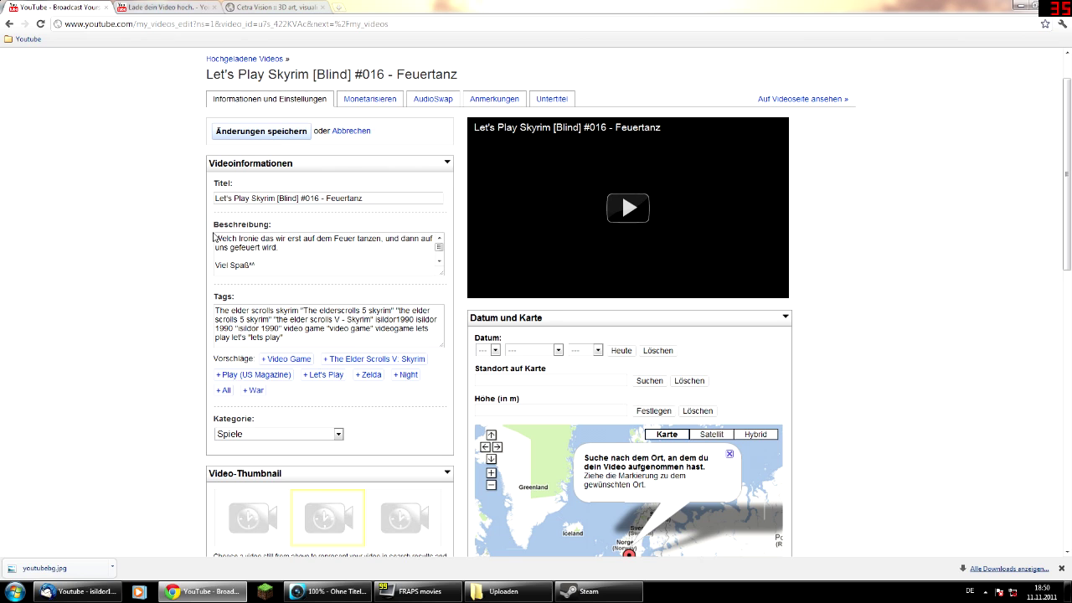
scroll(109, 402, down, 5)
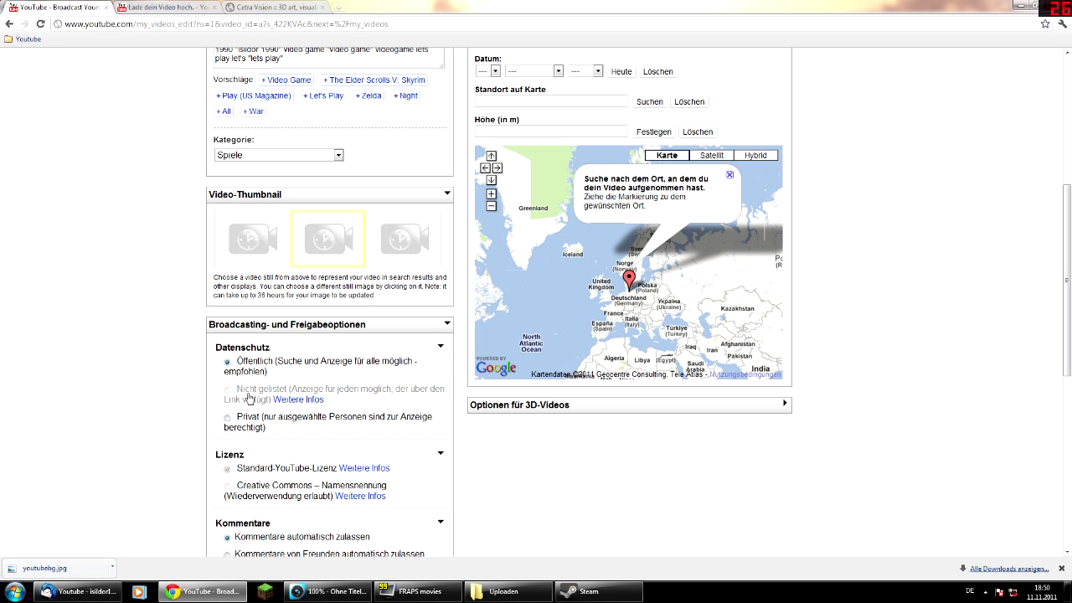
scroll(206, 393, down, 1)
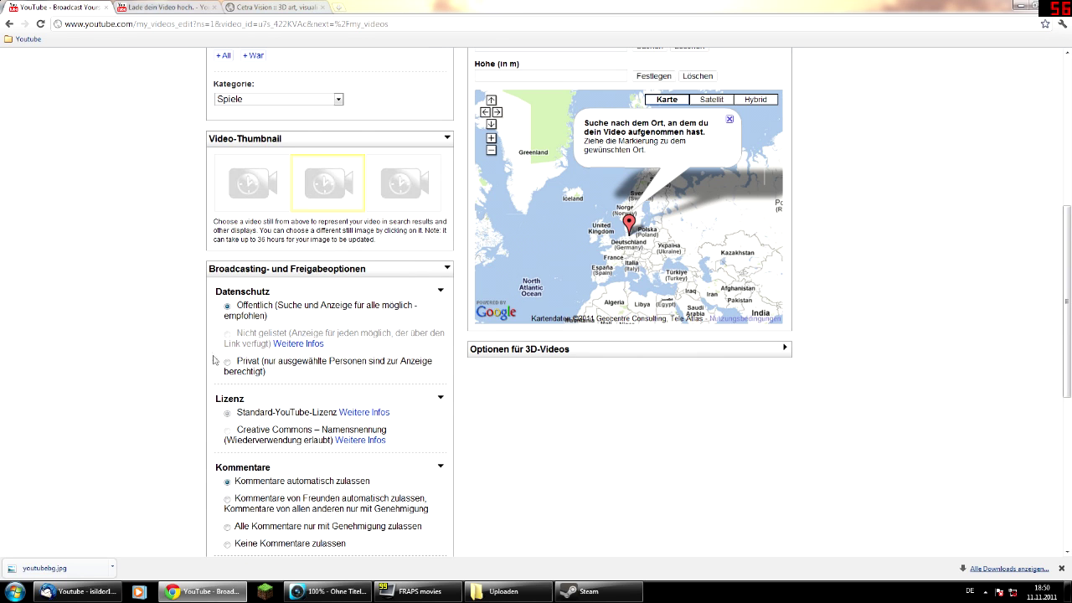
Review the licence, comment and comment-voting options in the broadcasting and sharing settings
scroll(180, 350, down, 1)
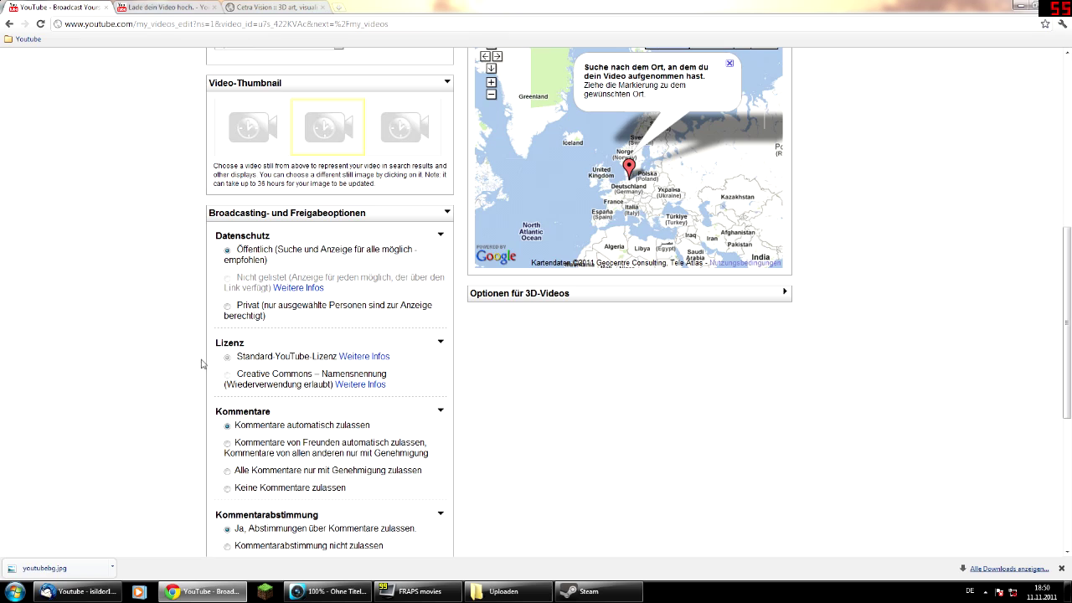
scroll(197, 360, down, 1)
scroll(227, 460, down, 1)
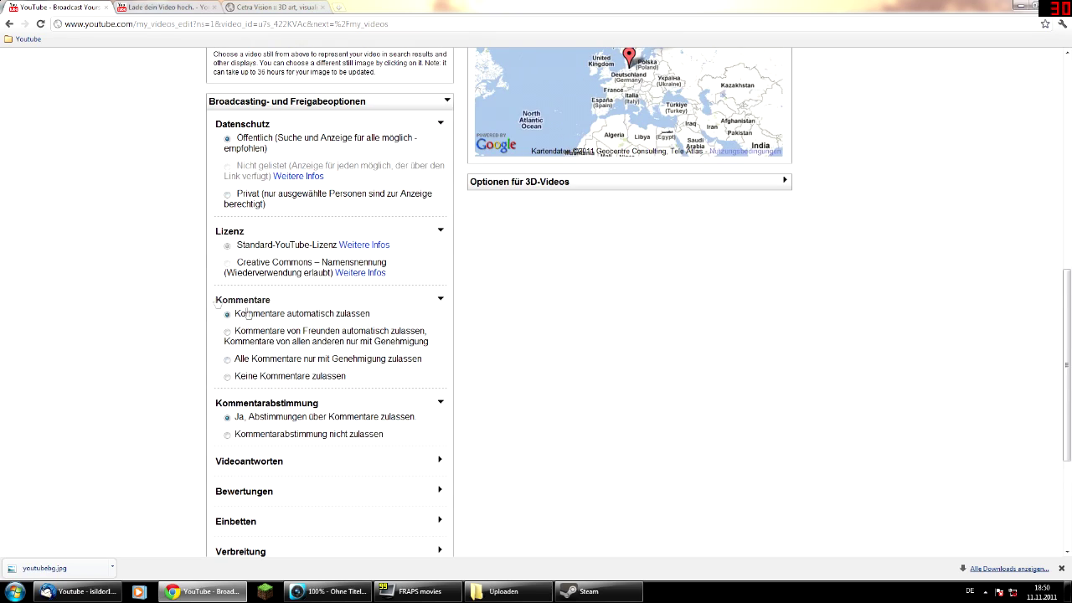
scroll(261, 405, down, 2)
click(267, 473)
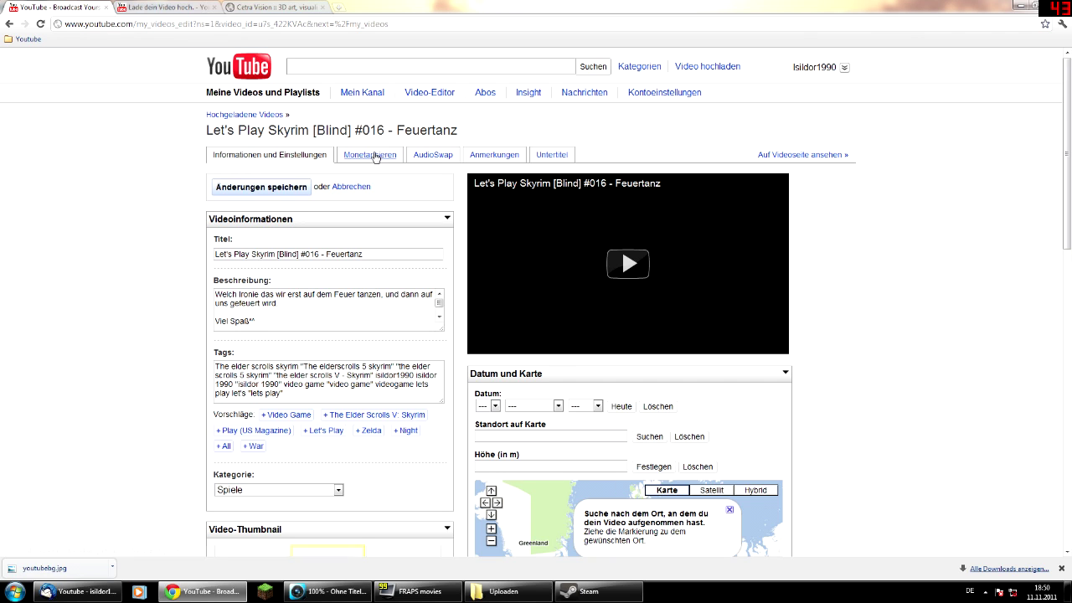
Review the monetisation options with ads selected, switch to "Keine Monetarisierung" without saving, and return to the information settings
click(374, 156)
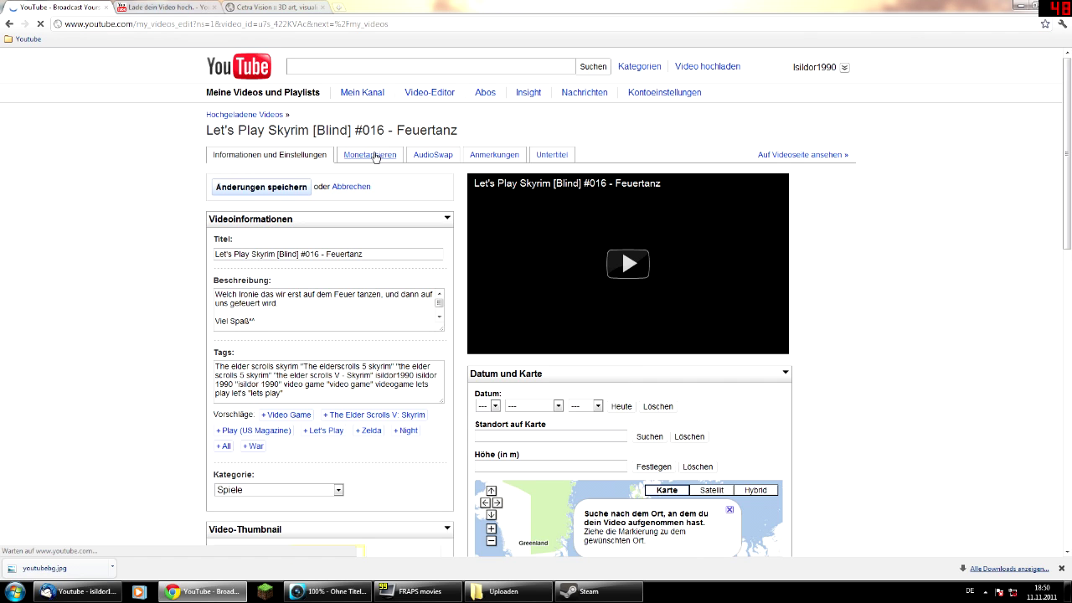
click(217, 206)
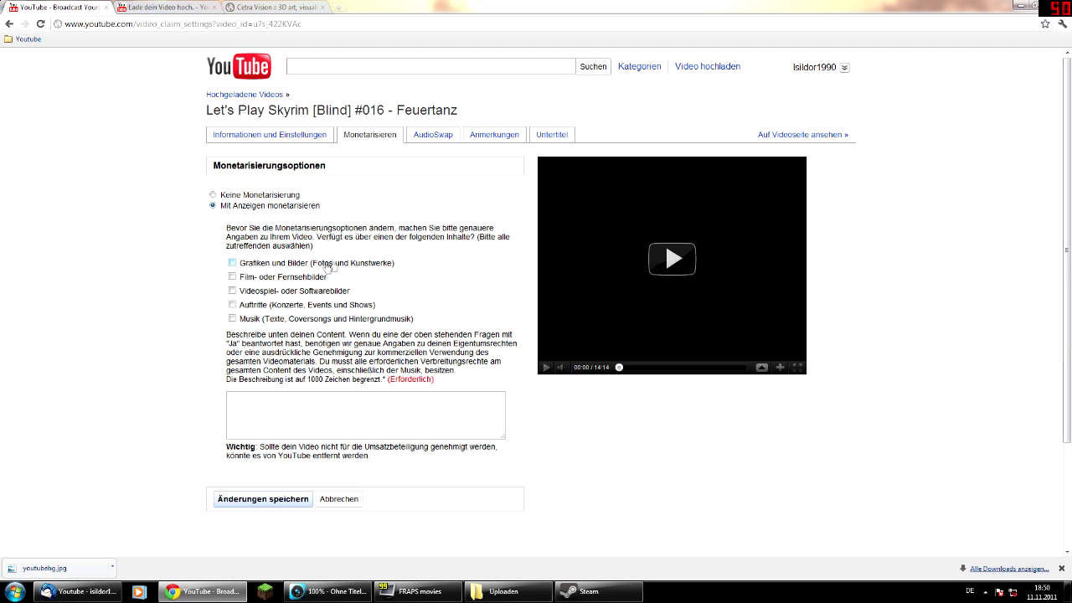
click(213, 195)
click(274, 135)
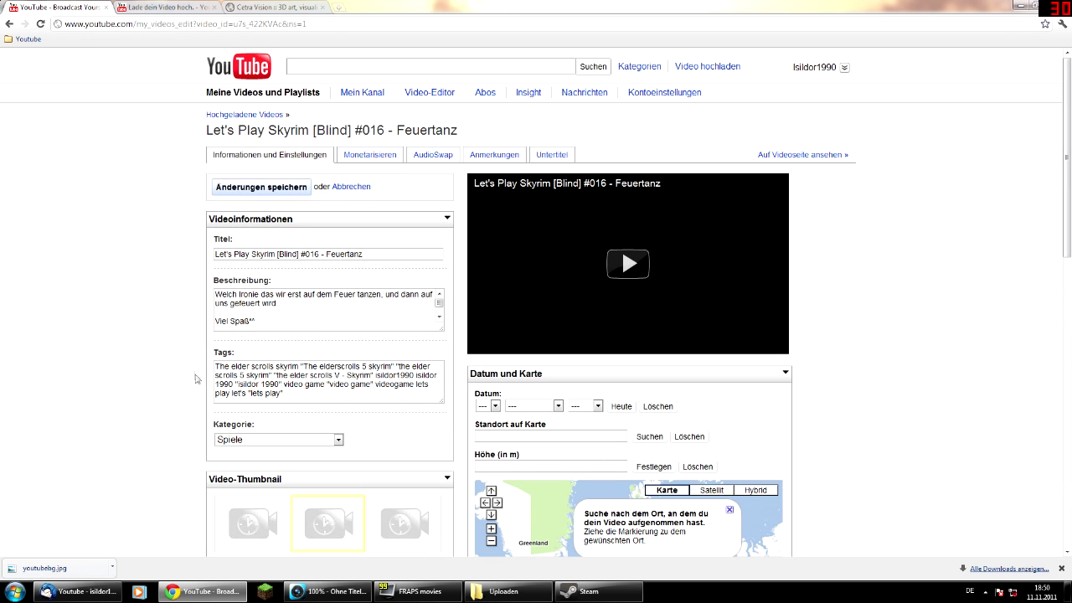
Change the video title to "Let's Play Skyrim [Blind] #017 - Aus allen Wolken" without saving
click(363, 253)
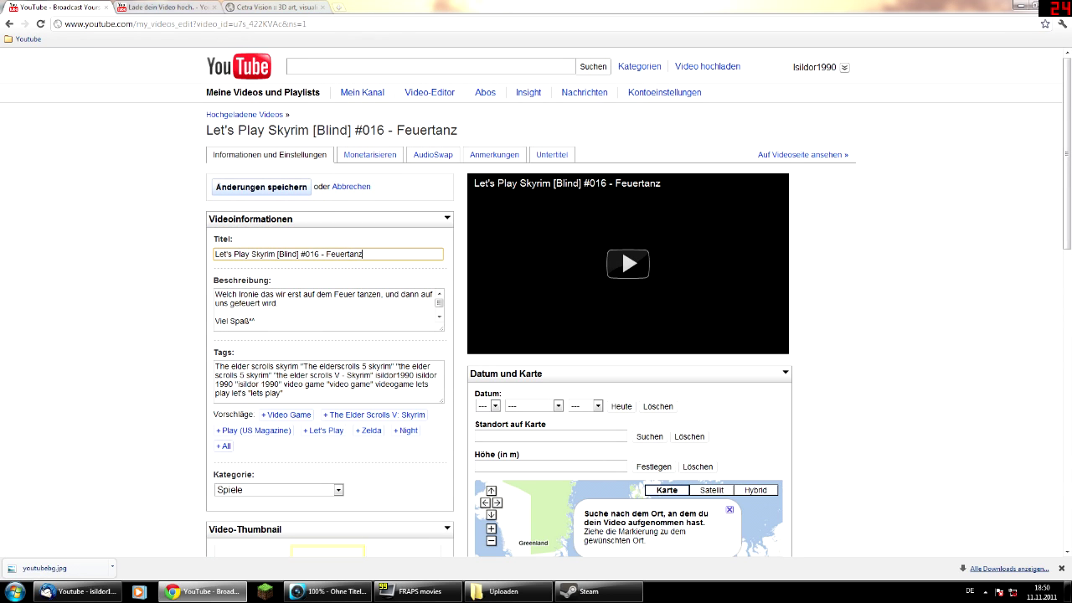
key(ctrl+a)
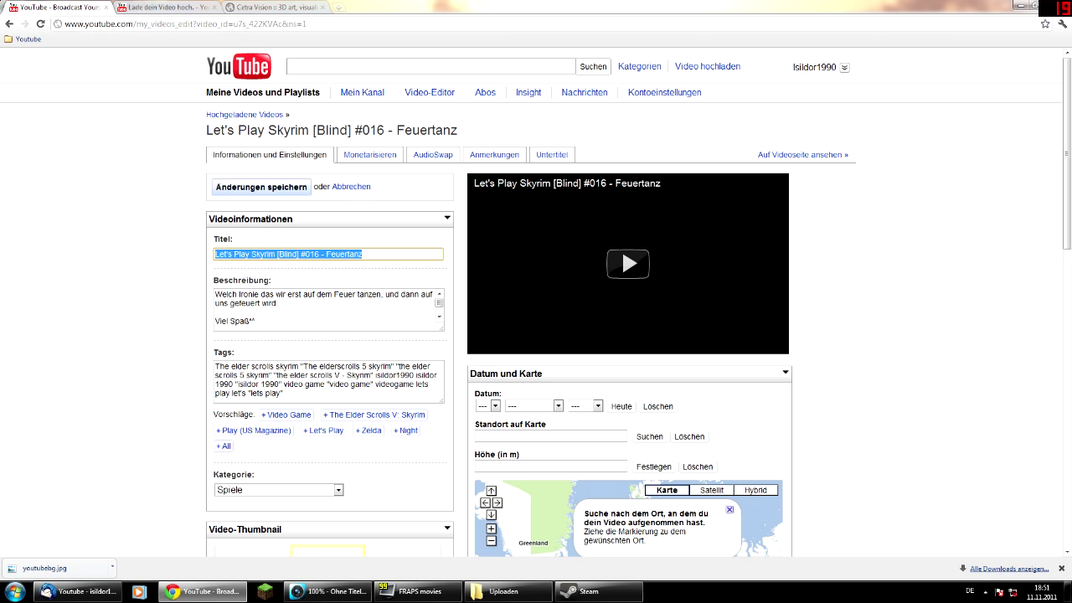
key(Right)
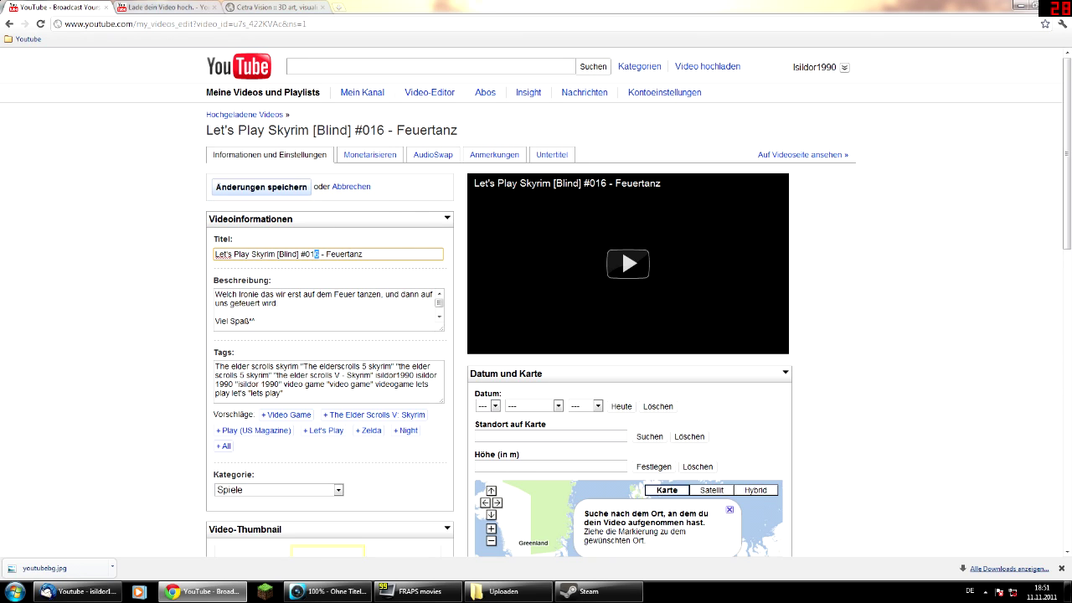
key(End)
key(shift+Left)
key(shift+Left)
key(shift+Left)
key(shift+Left)
key(shift+Left)
key(shift+Left)
key(shift+Left)
key(shift+Left)
key(shift+Left)
text(Aus allen Wolken)
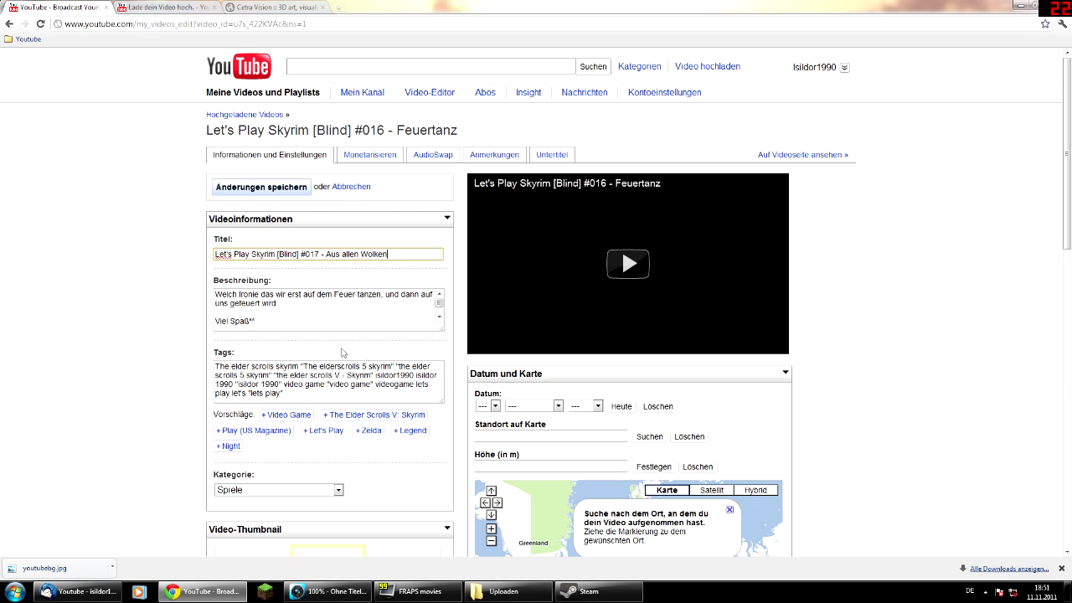
Highlight the description text, move on to the tags, and look over the remaining video settings
key(Tab)
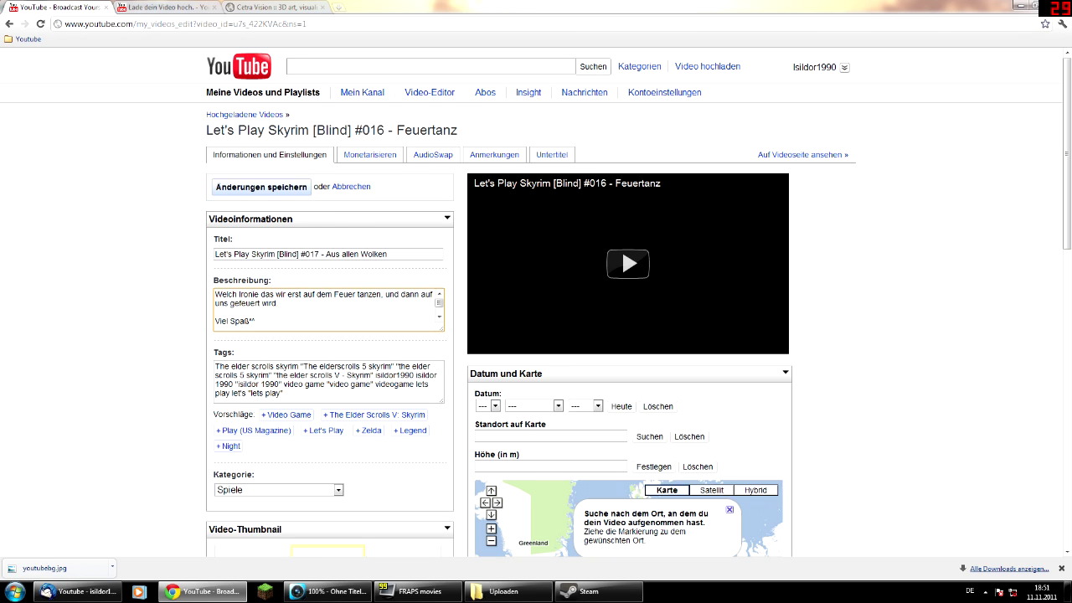
key(ctrl+shift+Home)
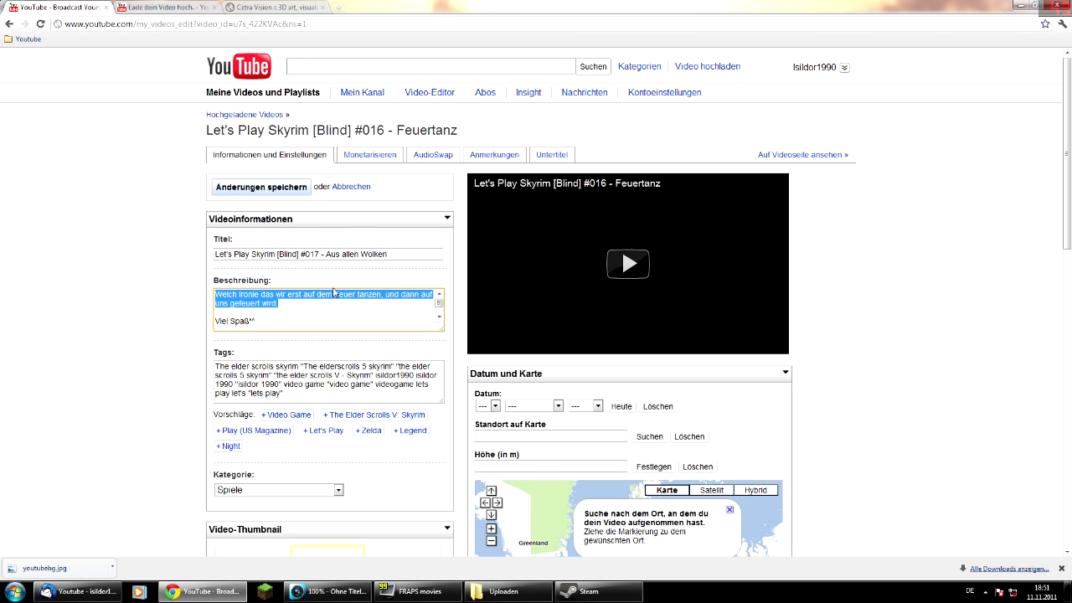
key(Tab)
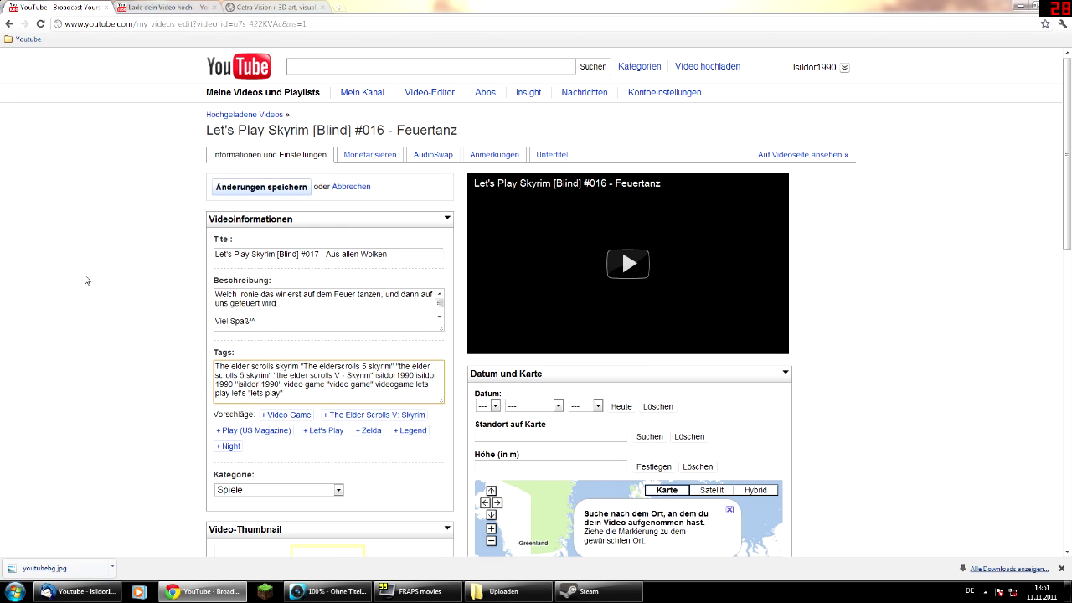
scroll(96, 280, down, 9)
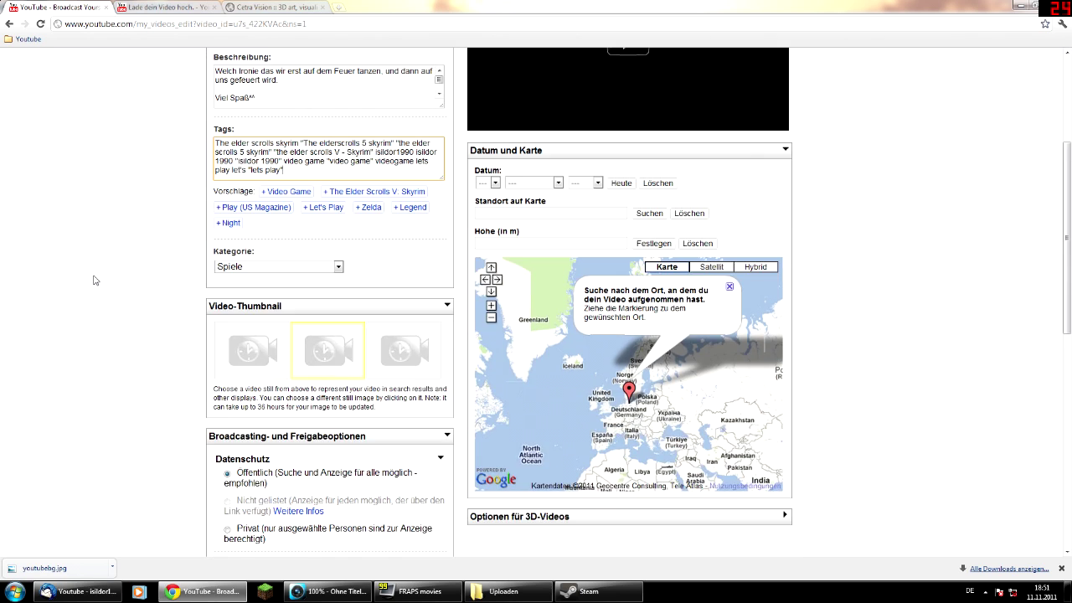
scroll(105, 331, up, 10)
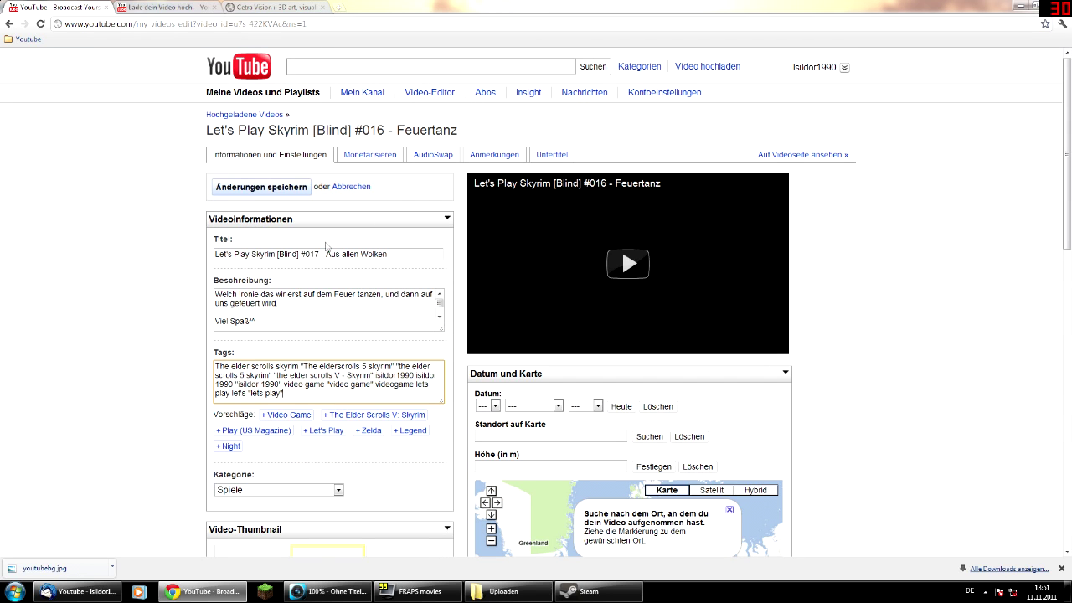
scroll(118, 251, down, 10)
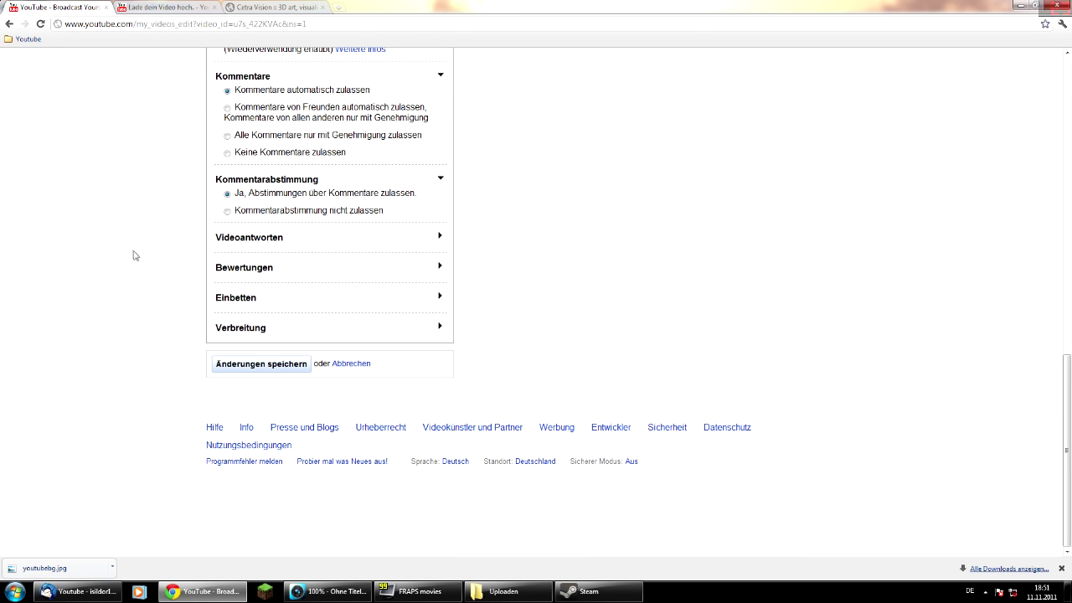
Expand and collapse the Verbreitung and Einbetten options to view them, and return to the video information
click(301, 330)
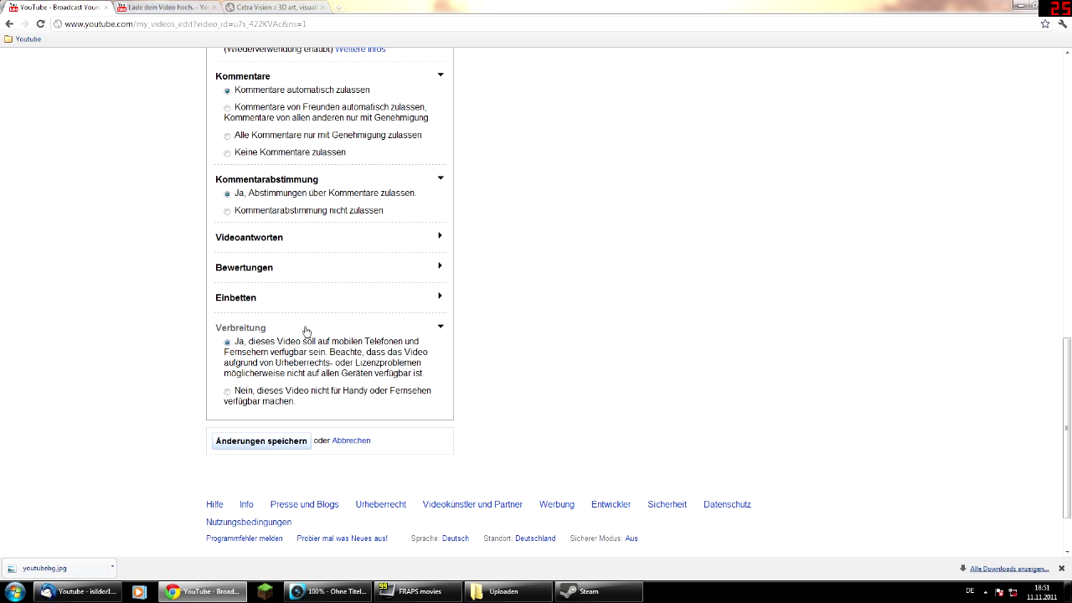
click(307, 329)
click(306, 301)
click(315, 300)
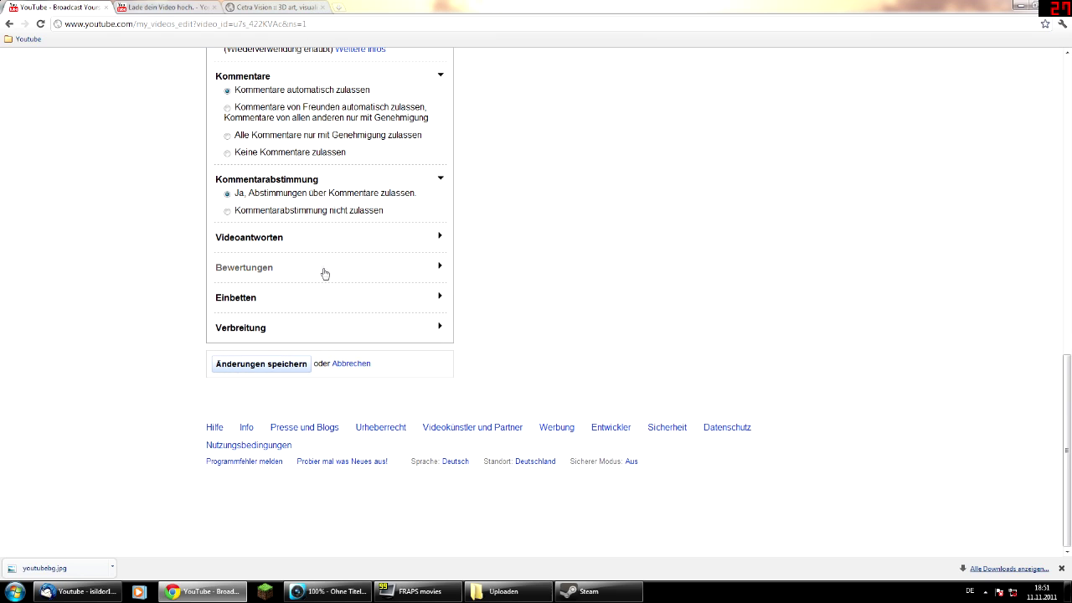
scroll(323, 268, up, 10)
scroll(340, 265, up, 3)
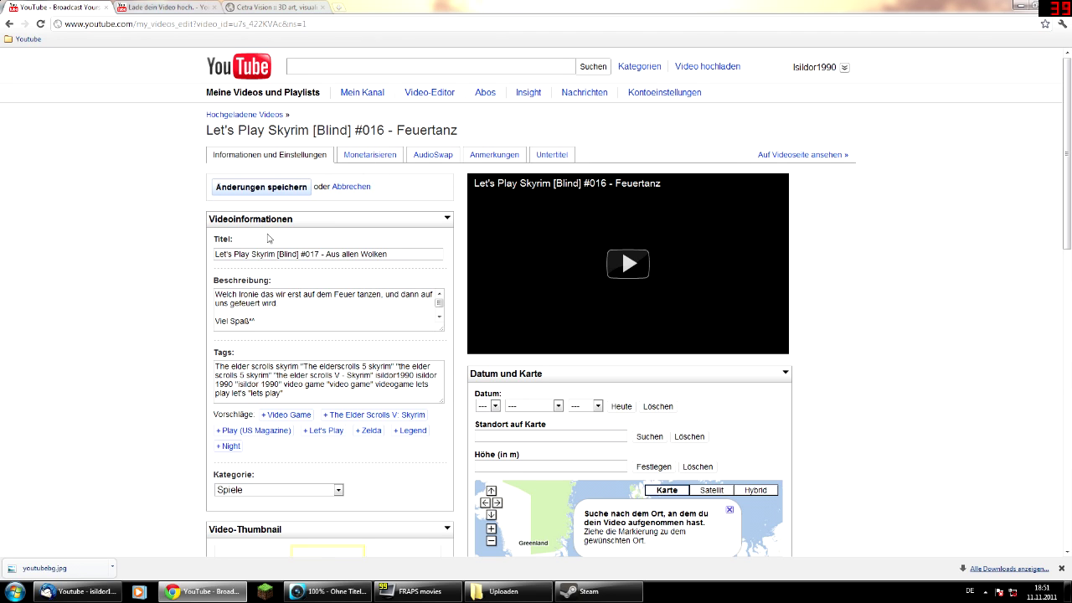
Leave the editing page without saving and go to the public page of the Feuertanz video
scroll(24, 360, down, 5)
scroll(159, 406, up, 4)
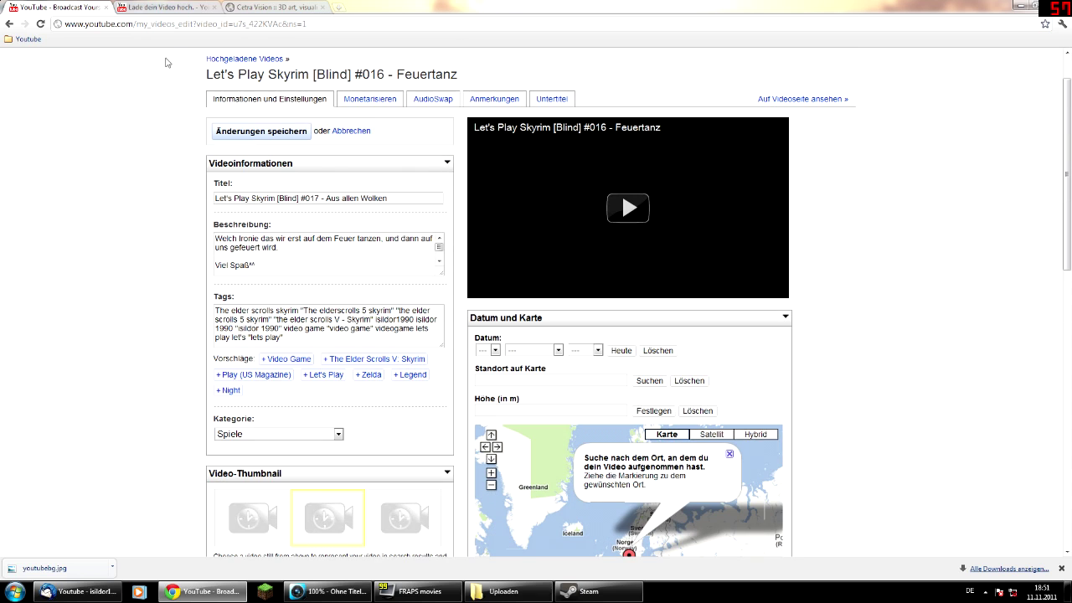
scroll(354, 188, up, 1)
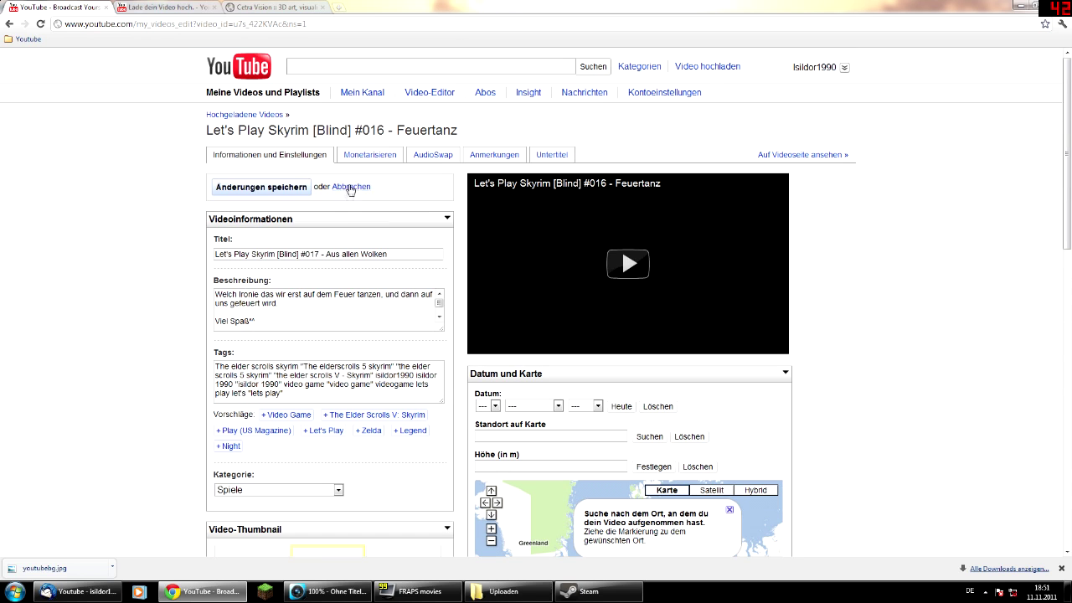
click(809, 156)
click(504, 322)
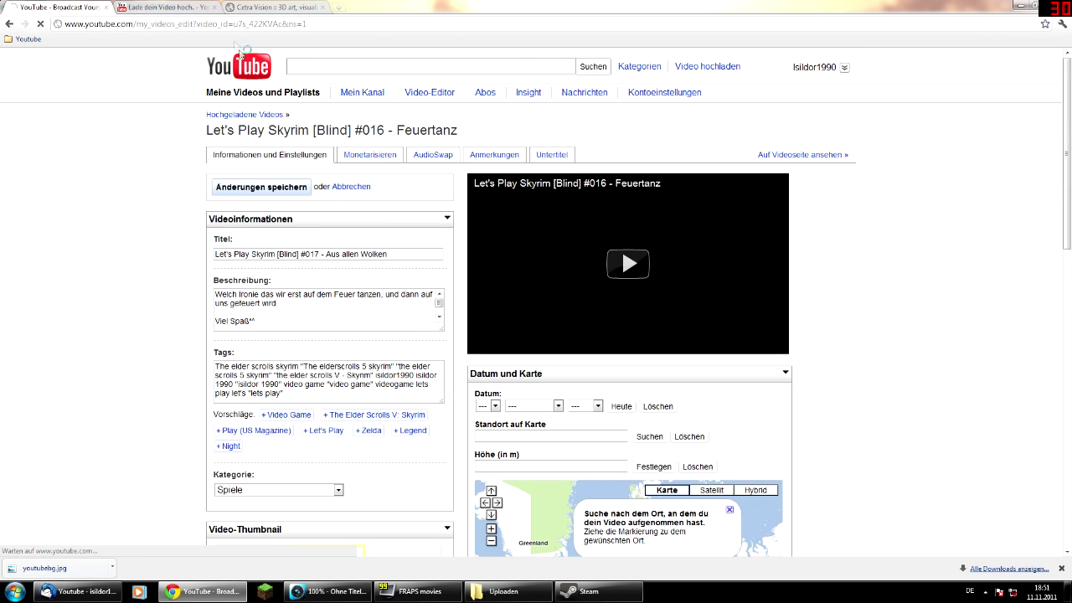
Copy the video page's address, close that tab, and load the address in the tab showing the upload page
click(215, 25)
key(ctrl+c)
key(ctrl+w)
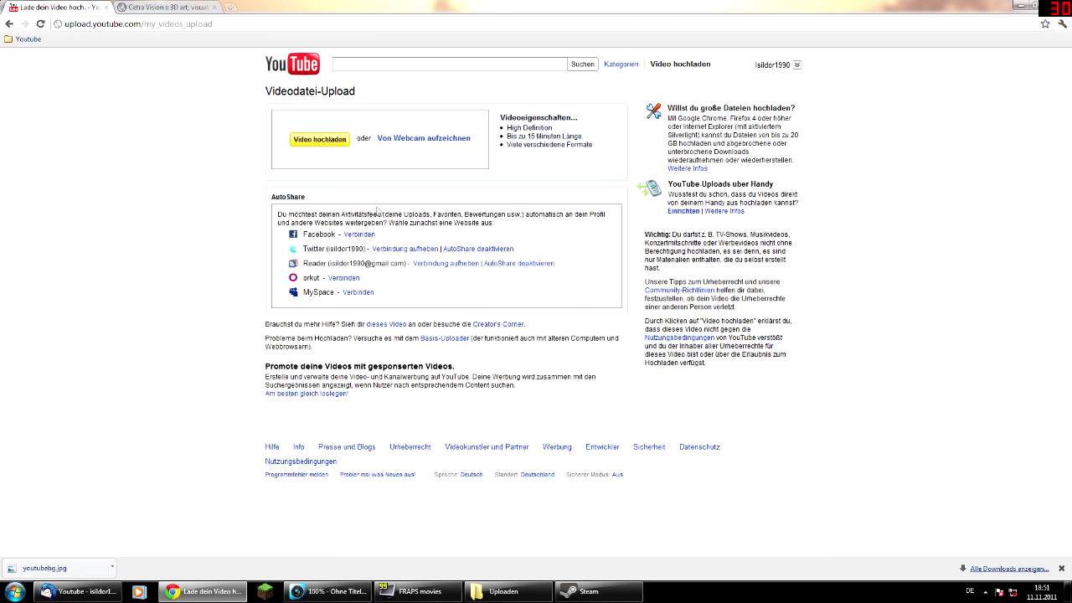
click(236, 24)
key(ctrl+v)
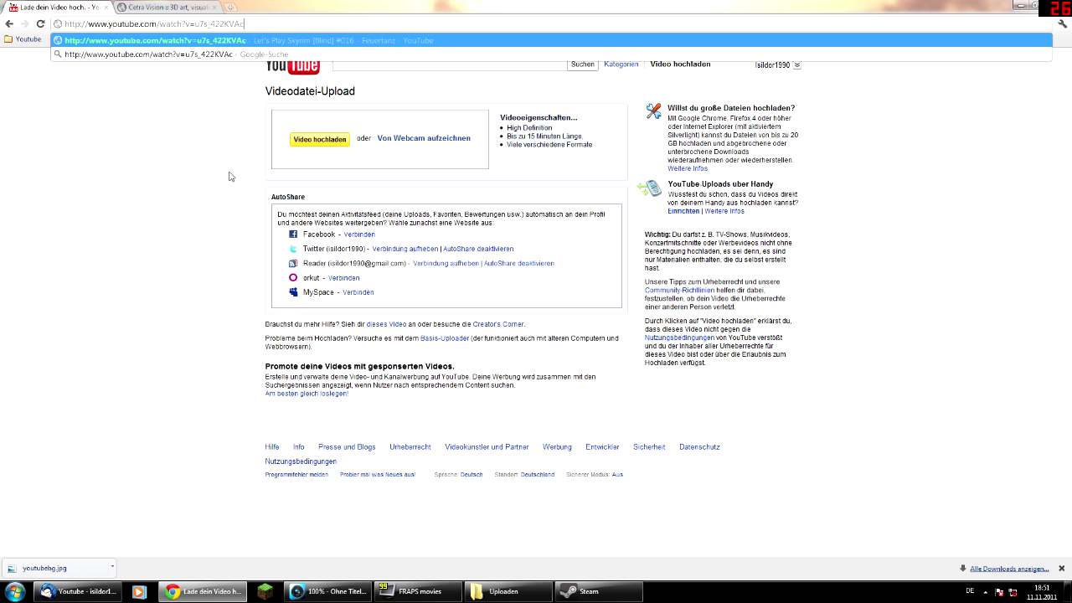
key(Return)
Pause the video, show the playlist choices for adding it, point out "Let's Play Skyrim", and close the list
click(222, 413)
scroll(105, 315, down, 2)
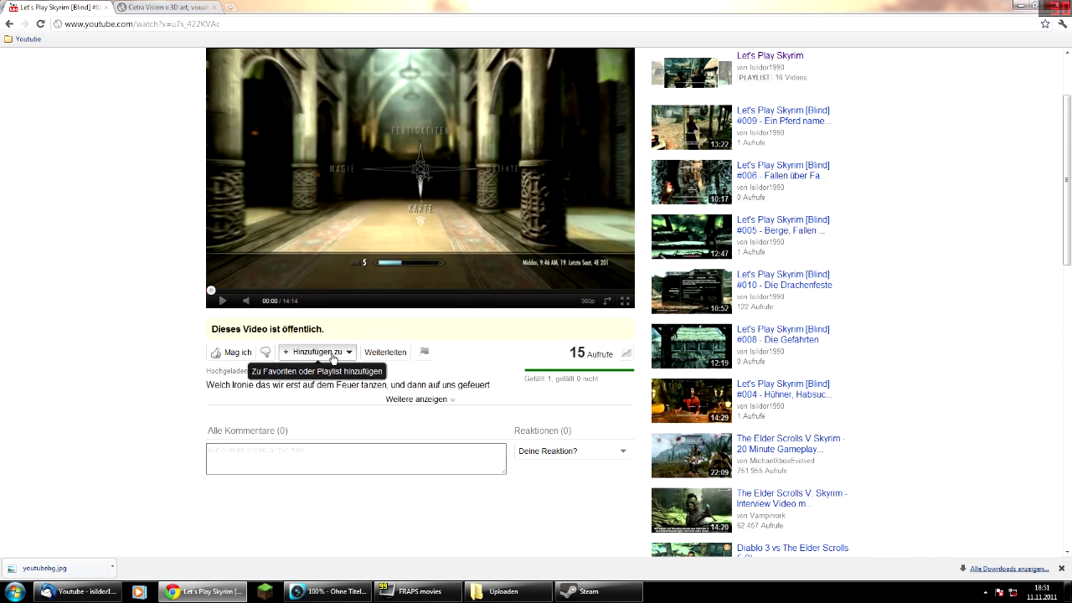
click(332, 358)
click(334, 423)
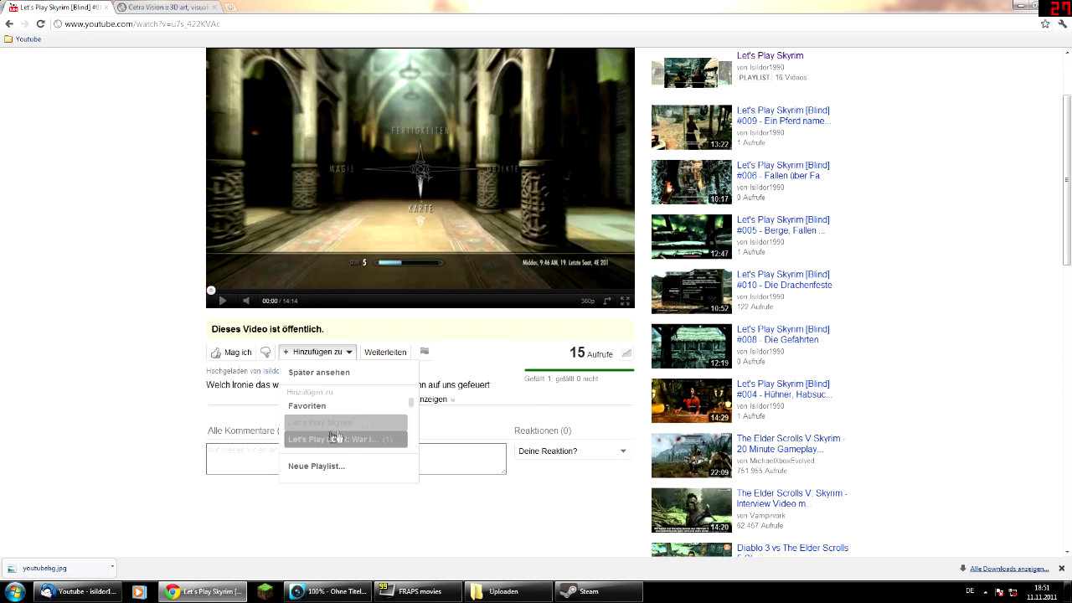
click(74, 272)
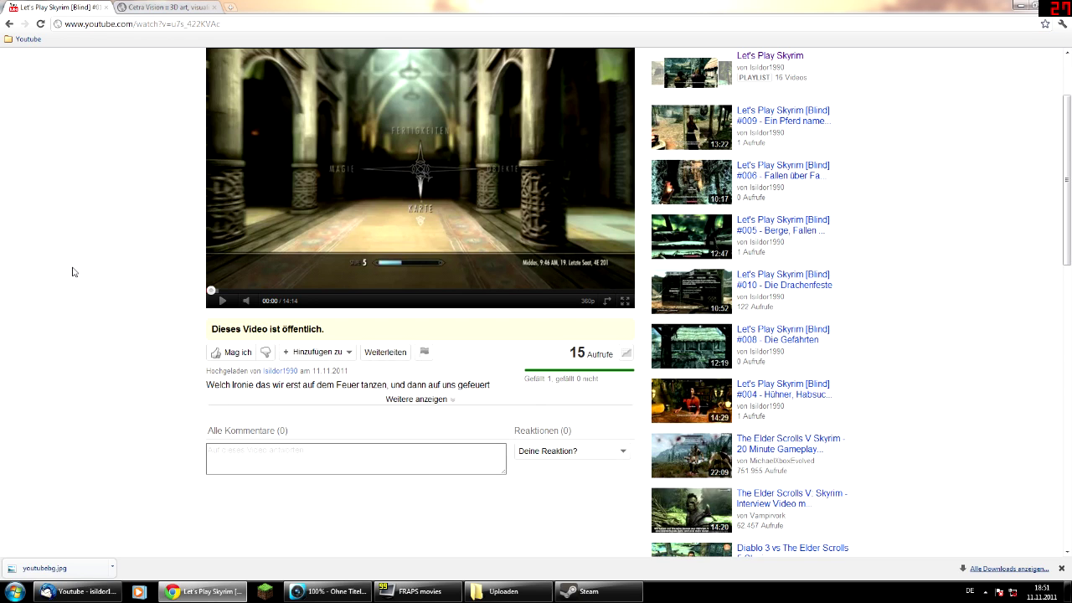
scroll(73, 272, up, 2)
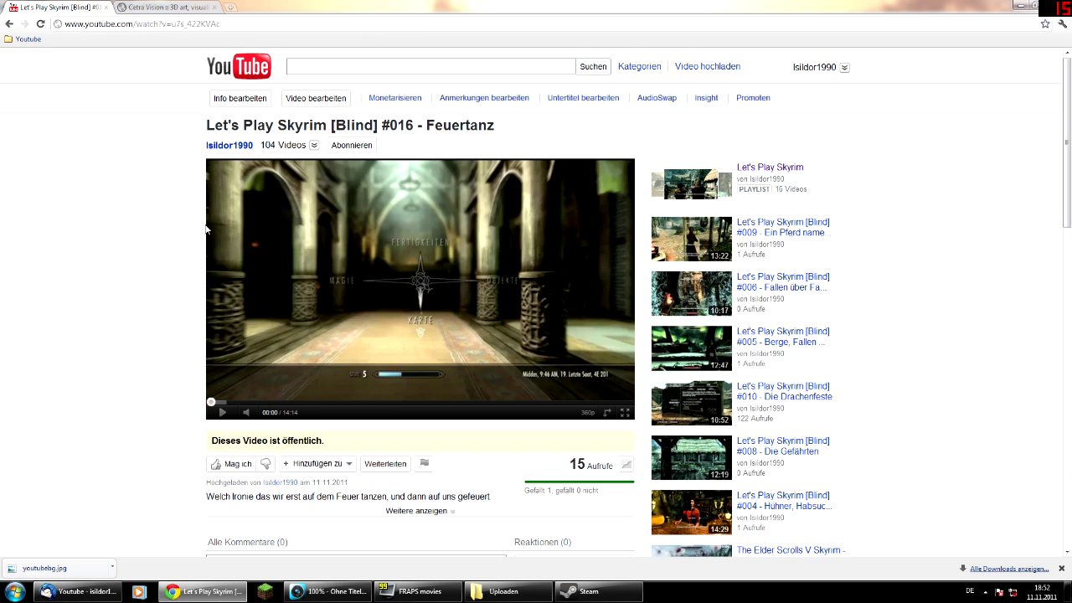
Bring the Explorer window over Vegas Movie Studio, open the Videos folder under Youtube and select the first five Dwm recordings
click(308, 590)
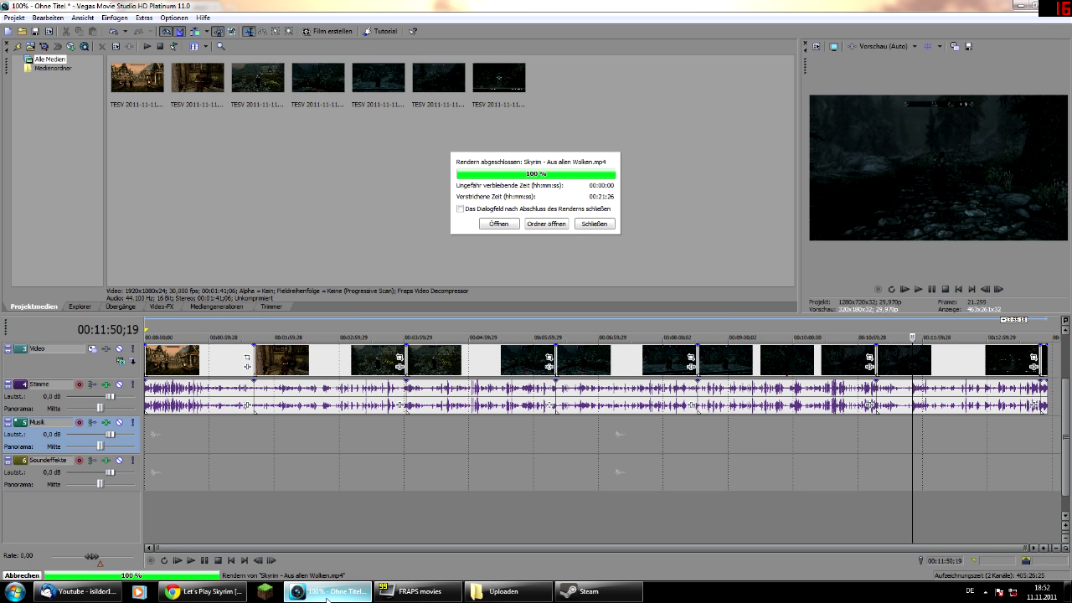
click(502, 591)
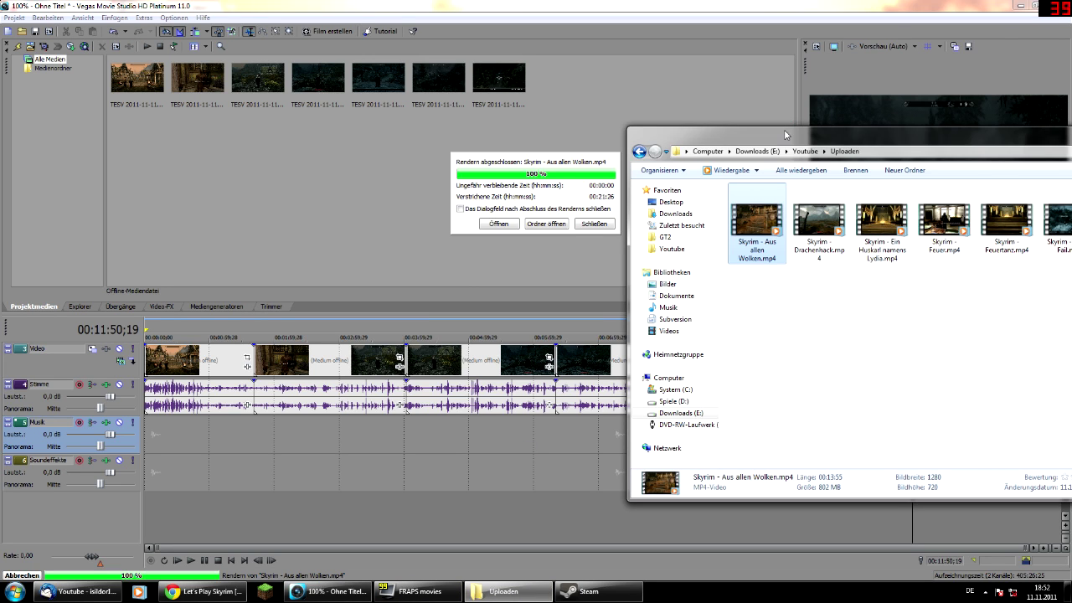
drag(785, 128, 528, 122)
click(416, 242)
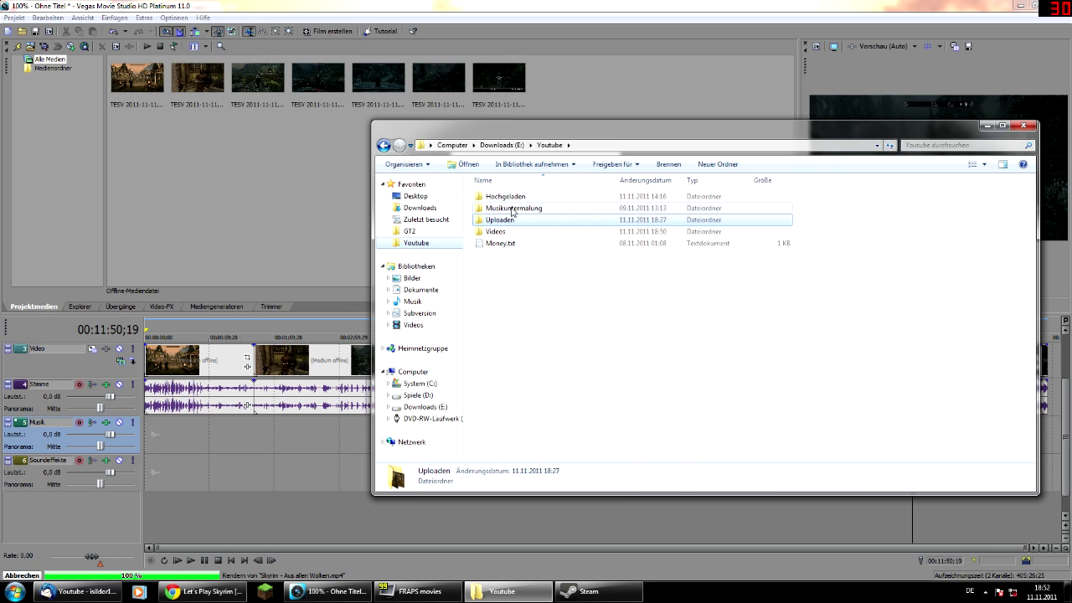
double_click(502, 232)
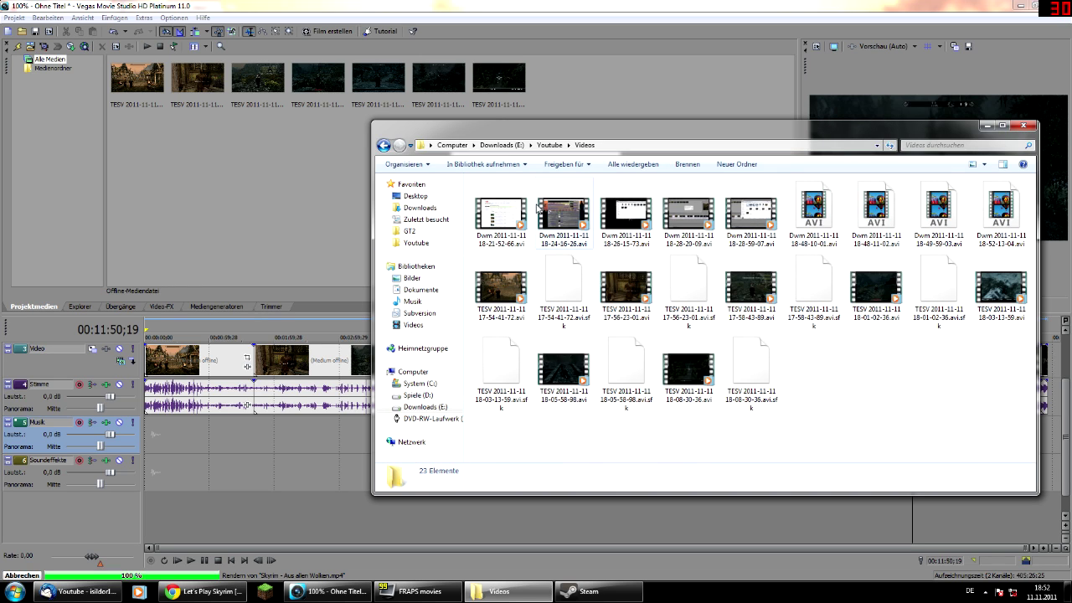
click(512, 215)
shift+click(745, 219)
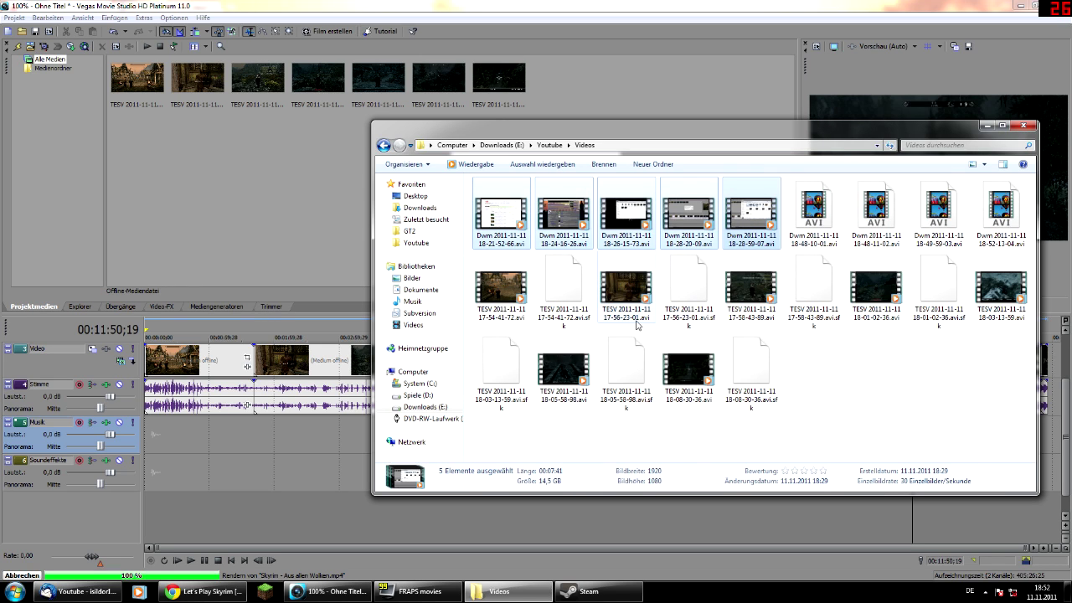
Switch back to Chrome, open the YouTube video upload page and highlight the listed Videoeigenschaften
click(209, 591)
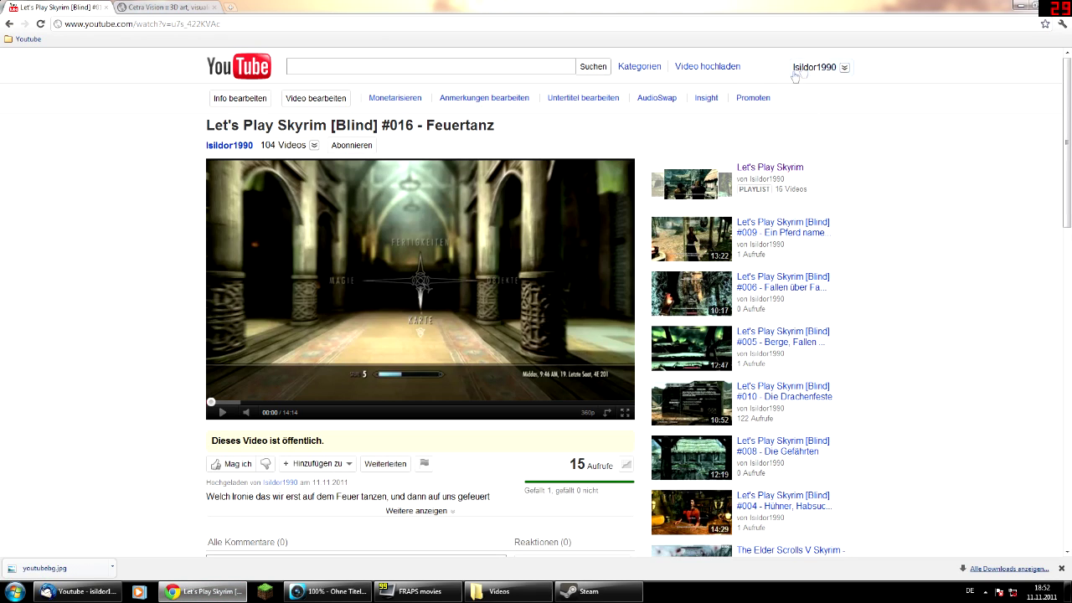
click(823, 67)
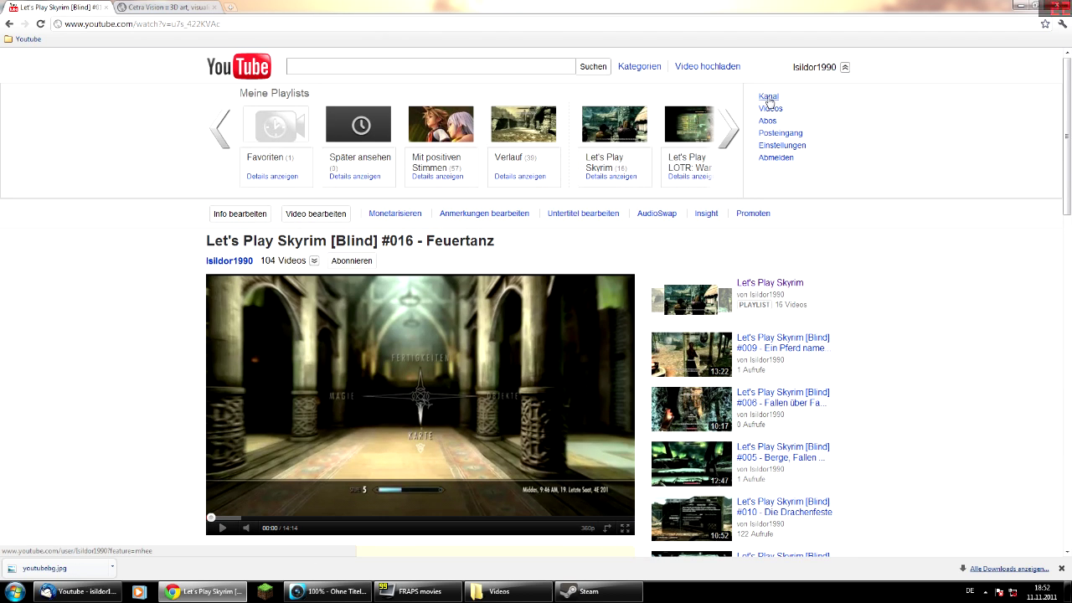
click(707, 66)
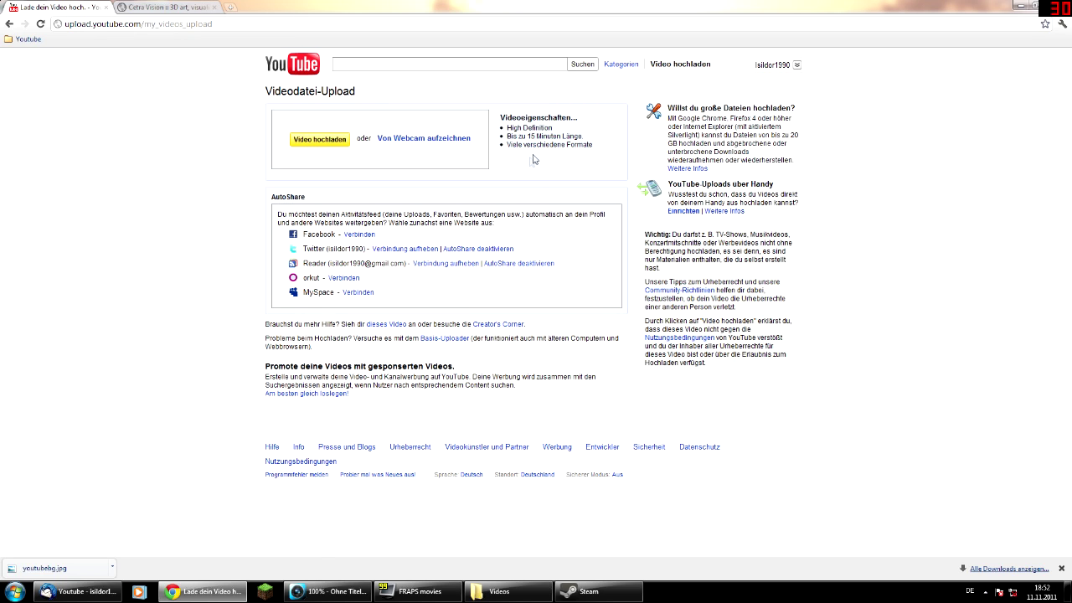
drag(601, 149, 508, 101)
click(508, 98)
click(771, 65)
click(771, 65)
Minimize the Chrome, Vegas Movie Studio and Videos folder windows to reveal the desktop
click(1018, 7)
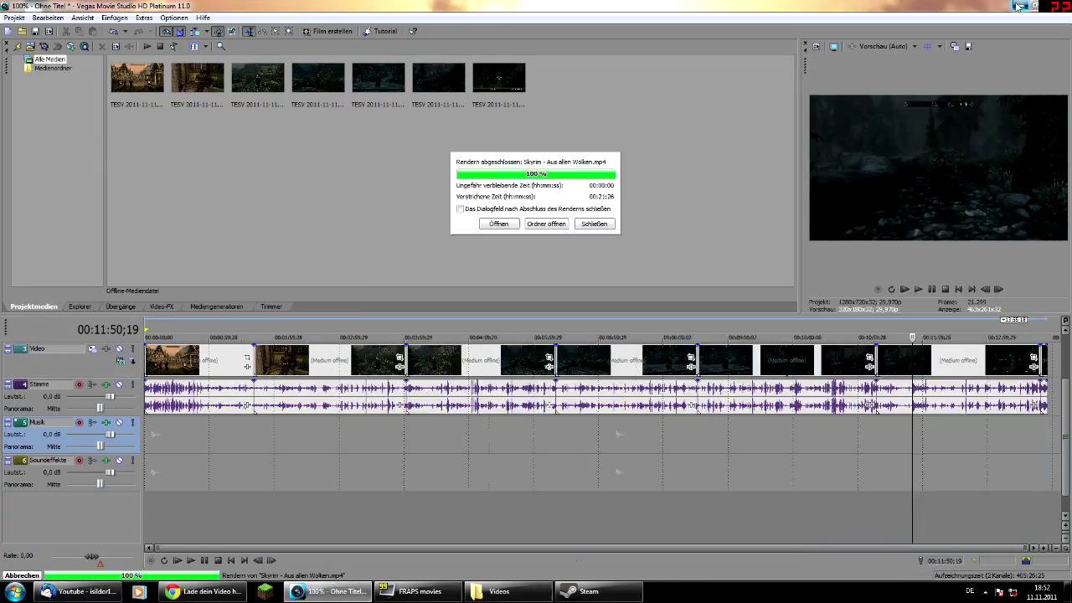
click(1018, 6)
click(987, 126)
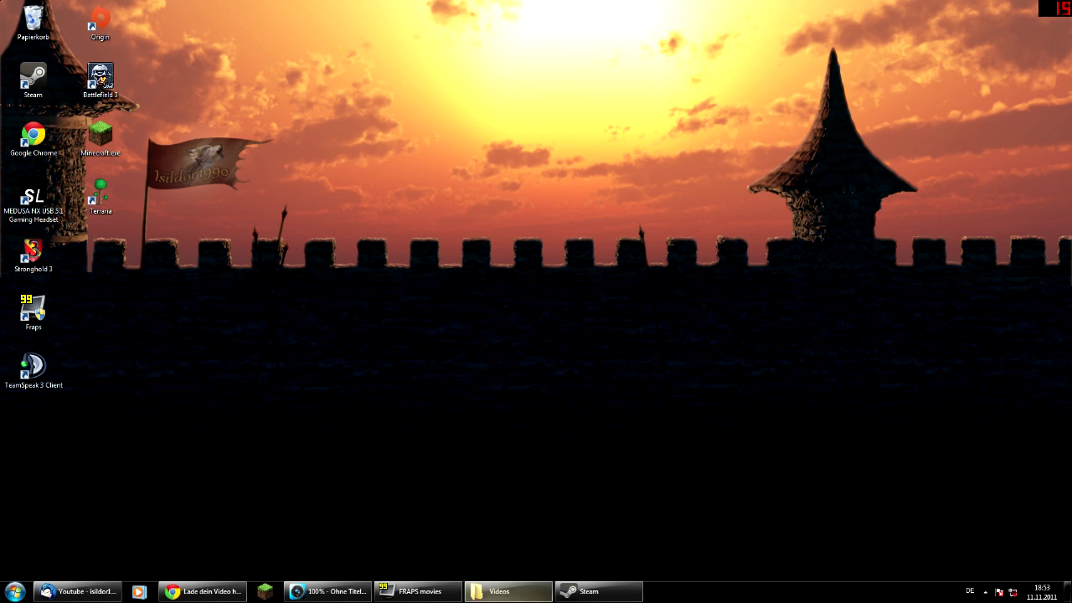
mouse_move(507, 591)
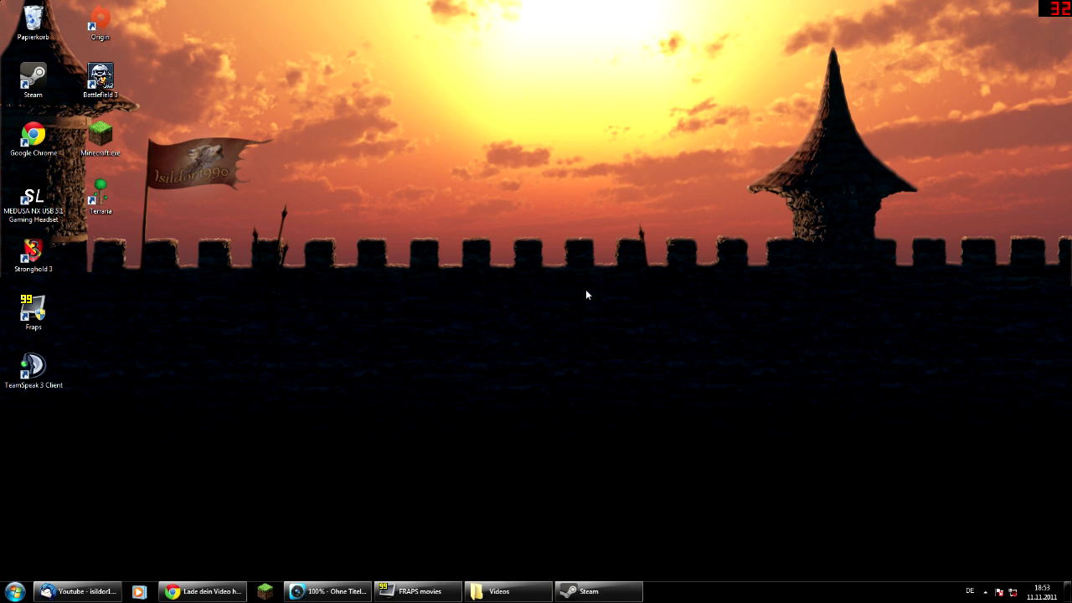